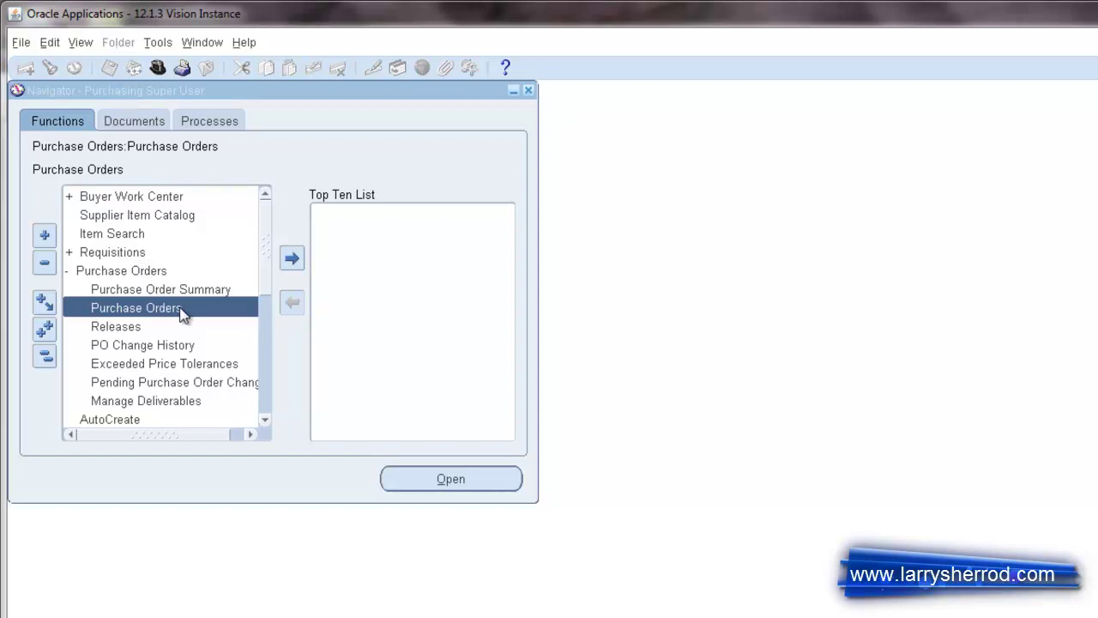
{"action": "left_click", "coordinate": [446, 486]}
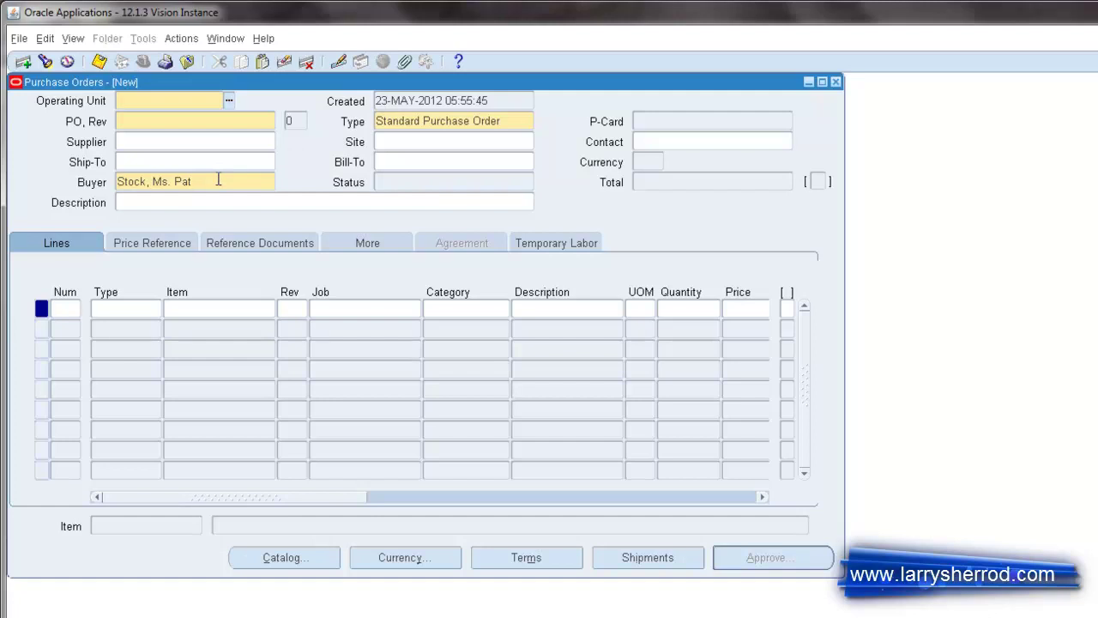
- Choose Vision Operations as operating unit, defaulting ship-to, bill-to and USD currency
{"action": "left_click", "coordinate": [229, 102]}
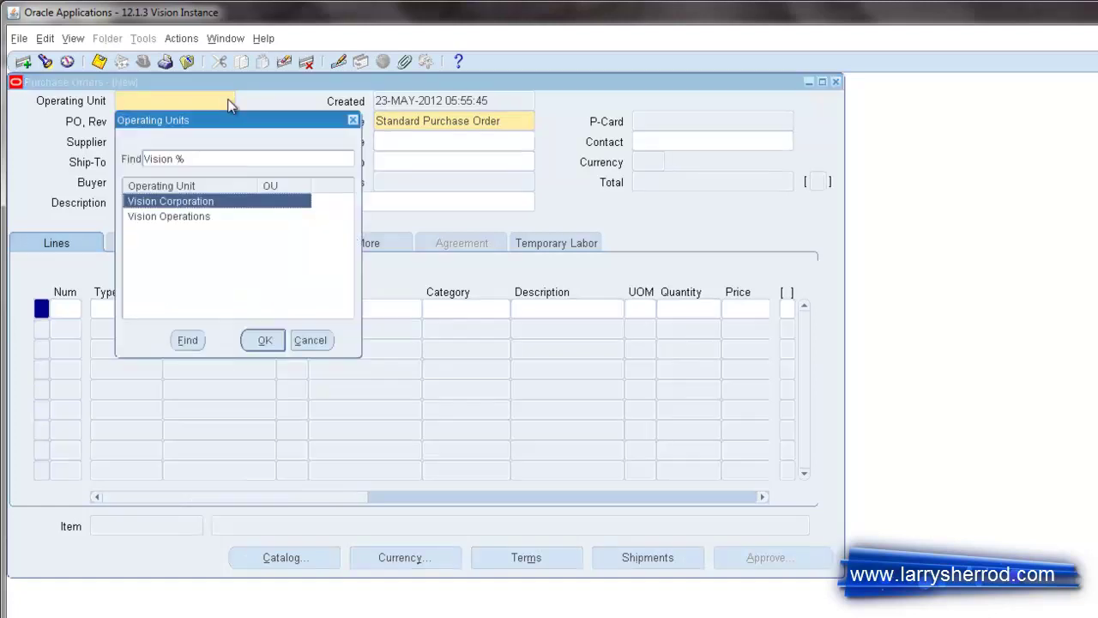
{"action": "left_click", "coordinate": [196, 218]}
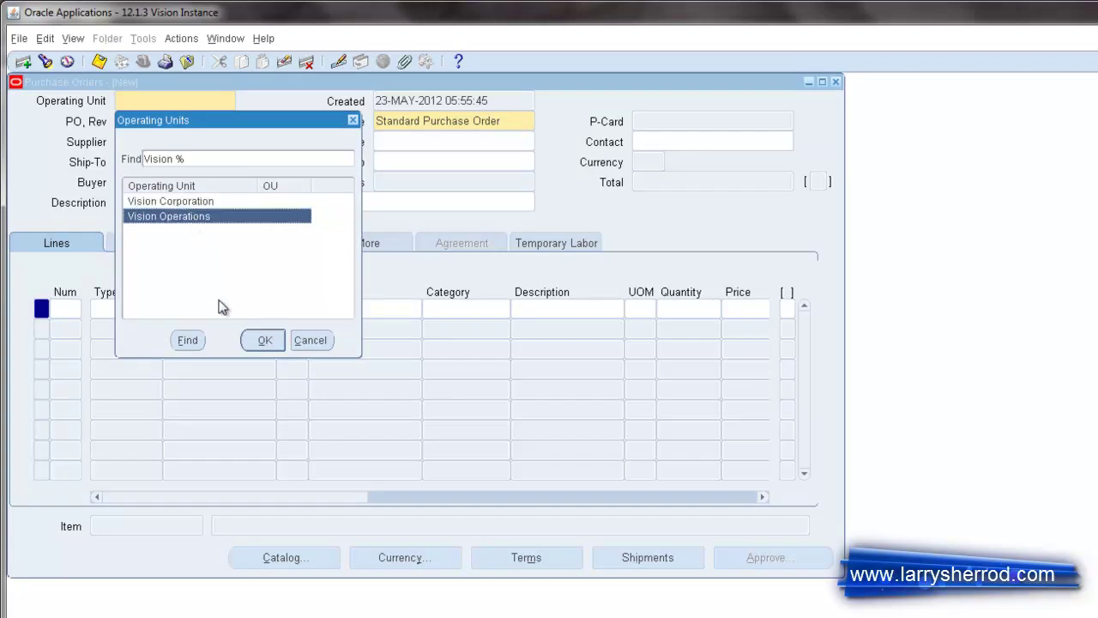
{"action": "left_click", "coordinate": [263, 341]}
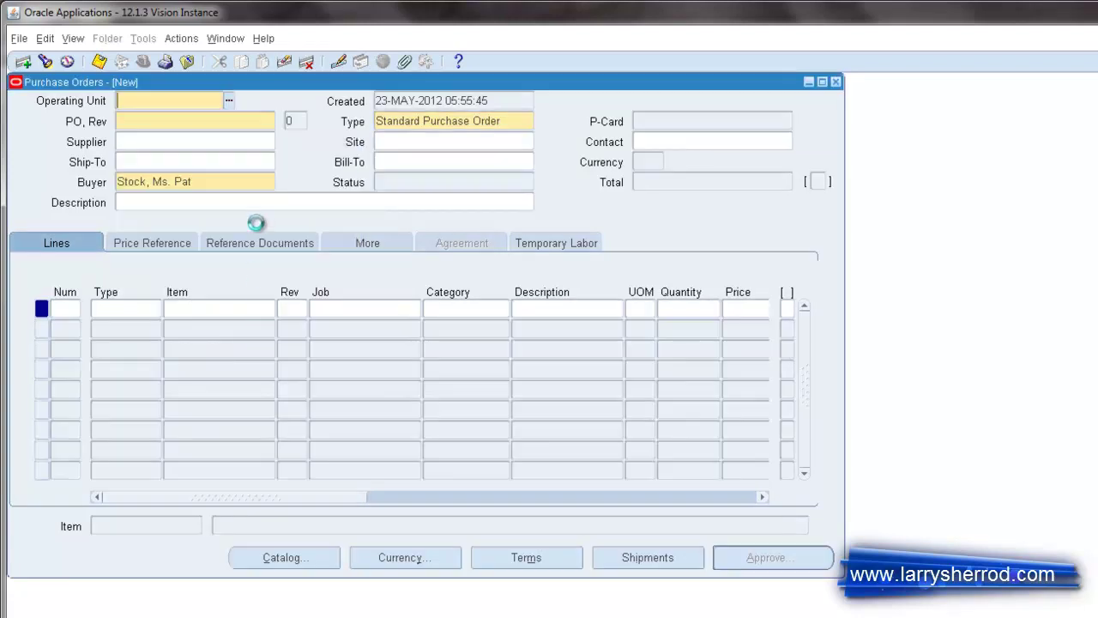
{"action": "left_click", "coordinate": [221, 122]}
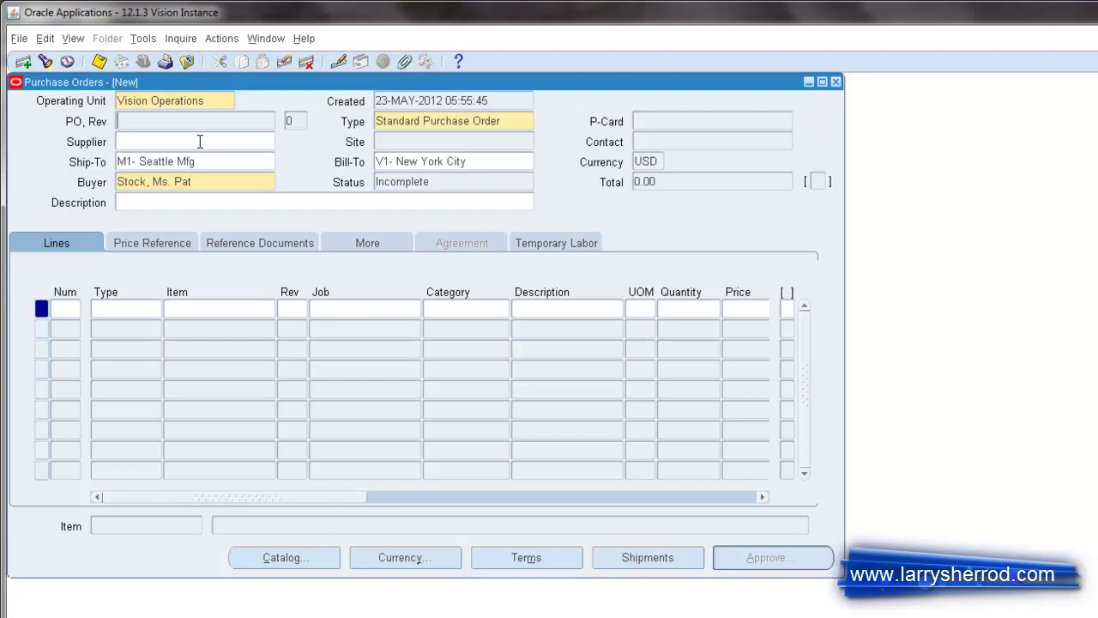
- Enter supplier Abbott Laboratories, Inc. (site CORP HQ) and description 'about this PO'
{"action": "left_click", "coordinate": [200, 142]}
{"action": "type", "text": "a"}
{"action": "type", "text": "bb"}
{"action": "key", "text": "Tab"}
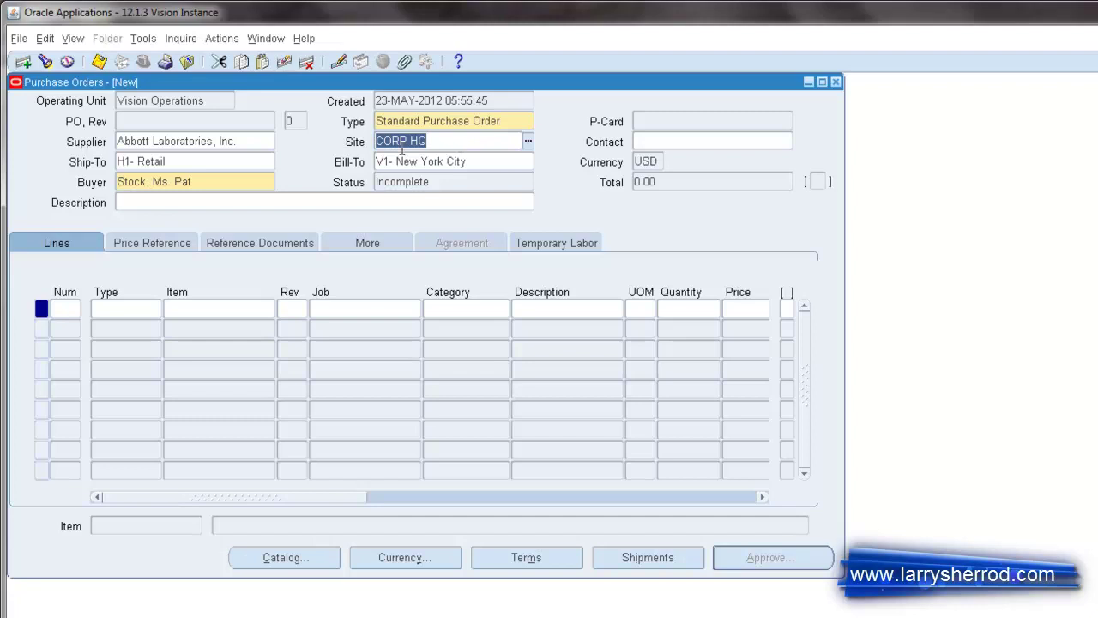
{"action": "left_click", "coordinate": [248, 160]}
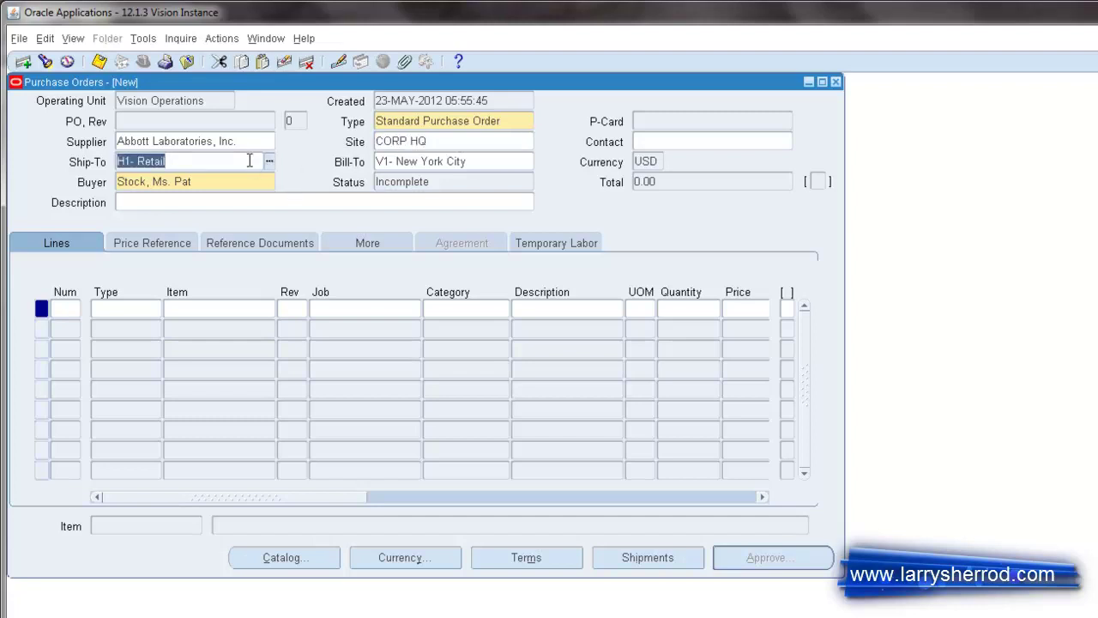
{"action": "left_click", "coordinate": [455, 161]}
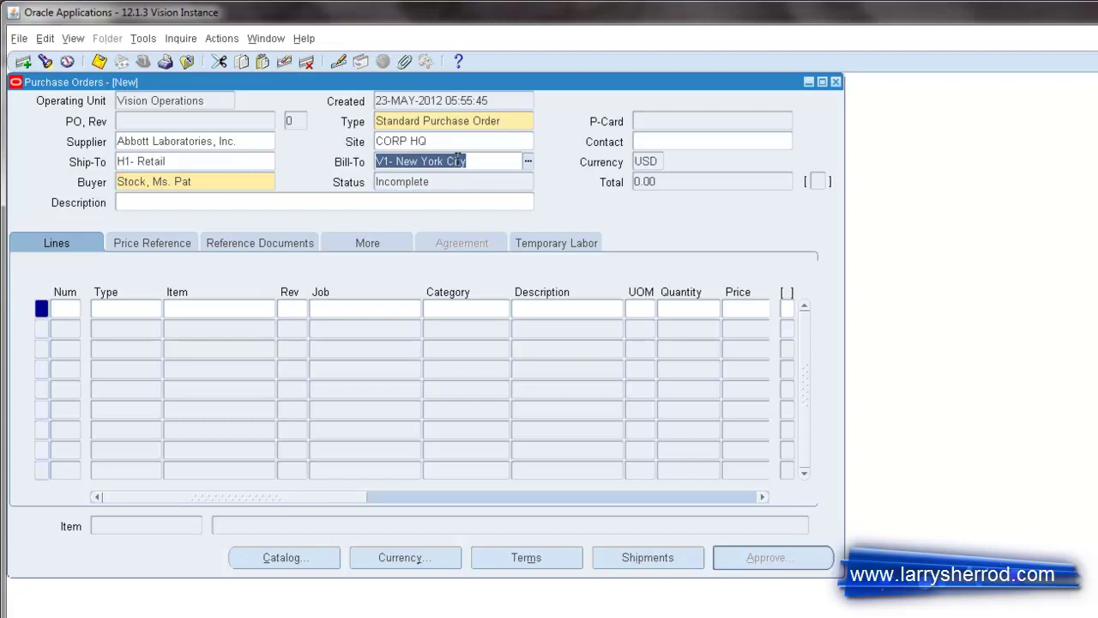
{"action": "left_click", "coordinate": [324, 206]}
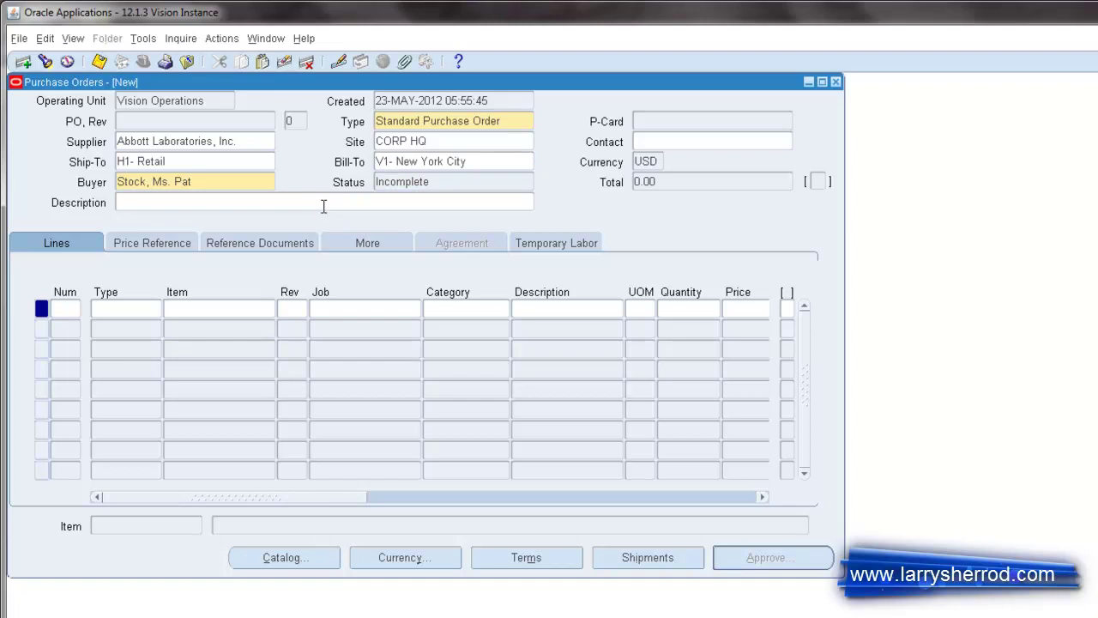
{"action": "type", "text": "a"}
{"action": "type", "text": "bout this P"}
{"action": "type", "text": "O"}
- Browse line 1's line types (Expense, Freight) and keep it as Goods
{"action": "left_click", "coordinate": [179, 308]}
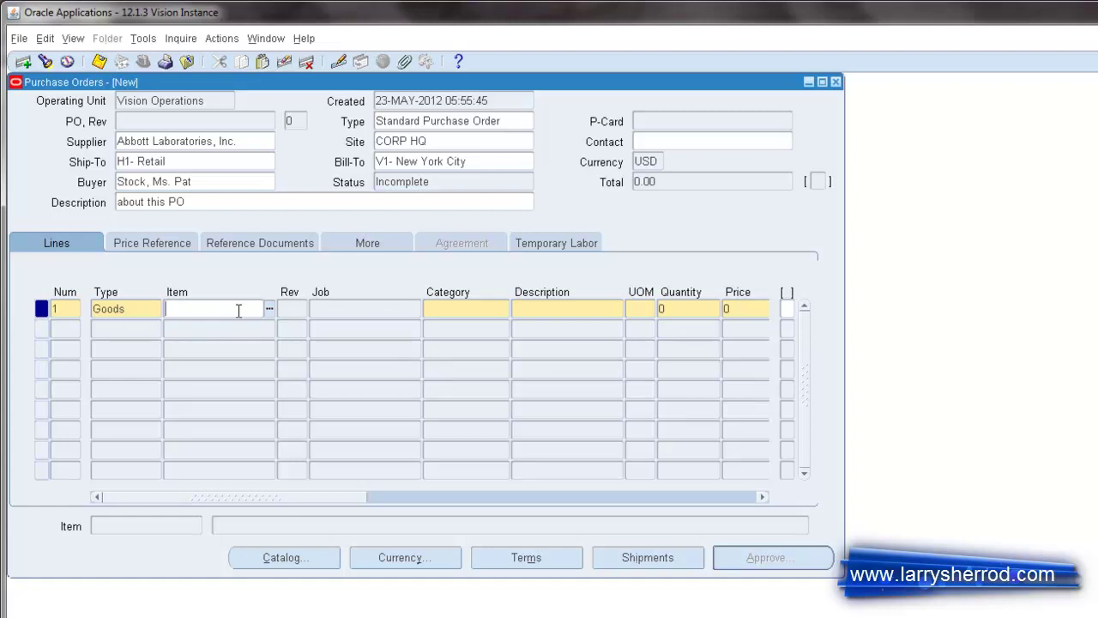
{"action": "left_click", "coordinate": [146, 309]}
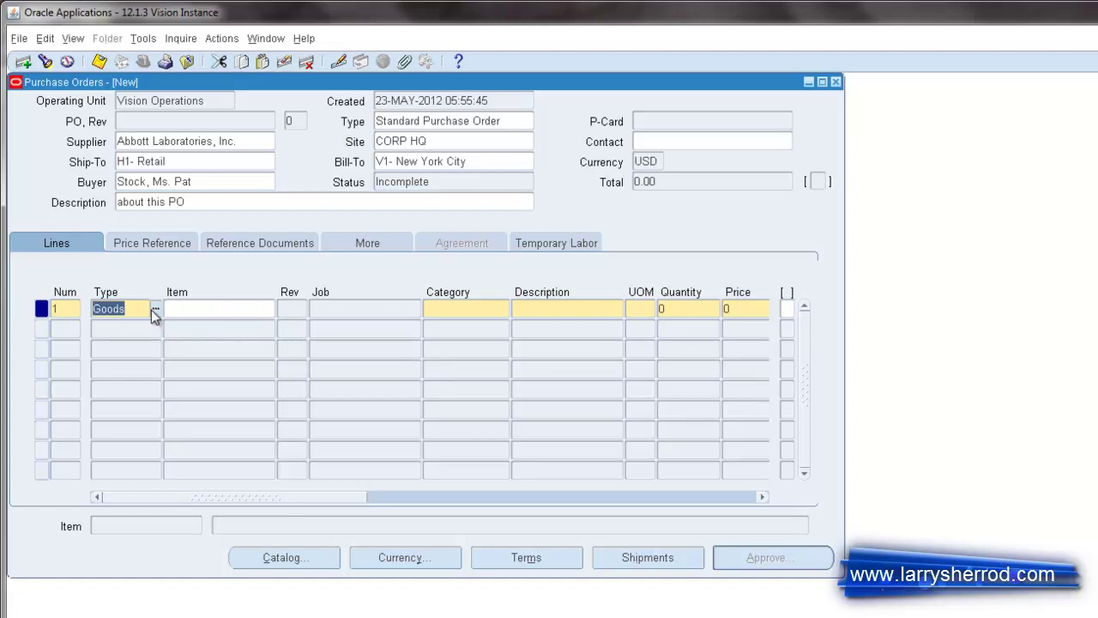
{"action": "left_click", "coordinate": [154, 309]}
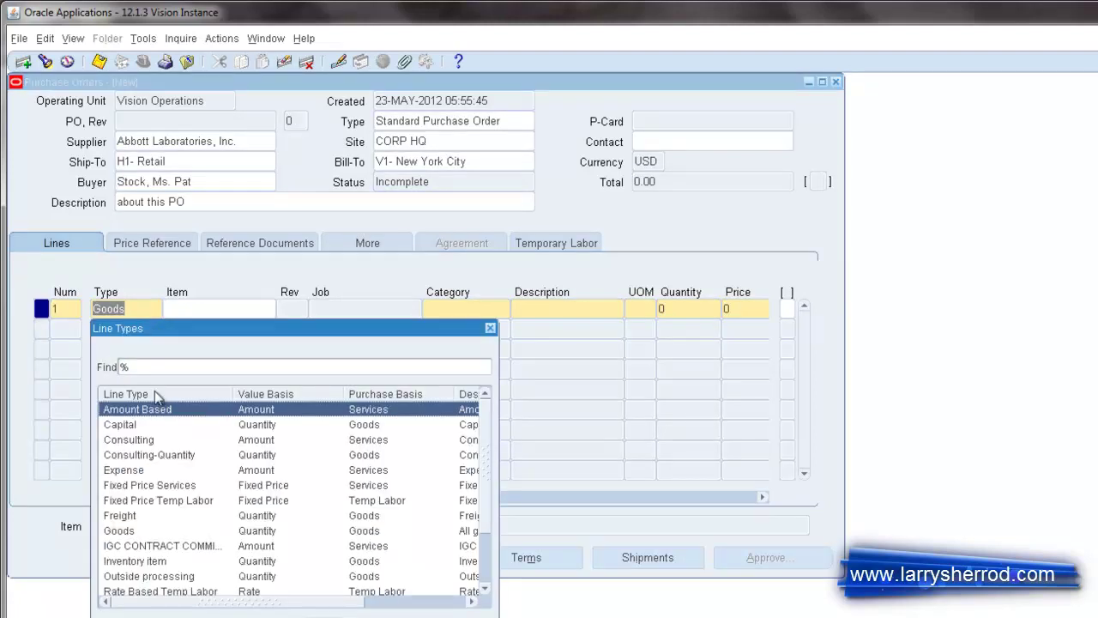
{"action": "left_click", "coordinate": [150, 470]}
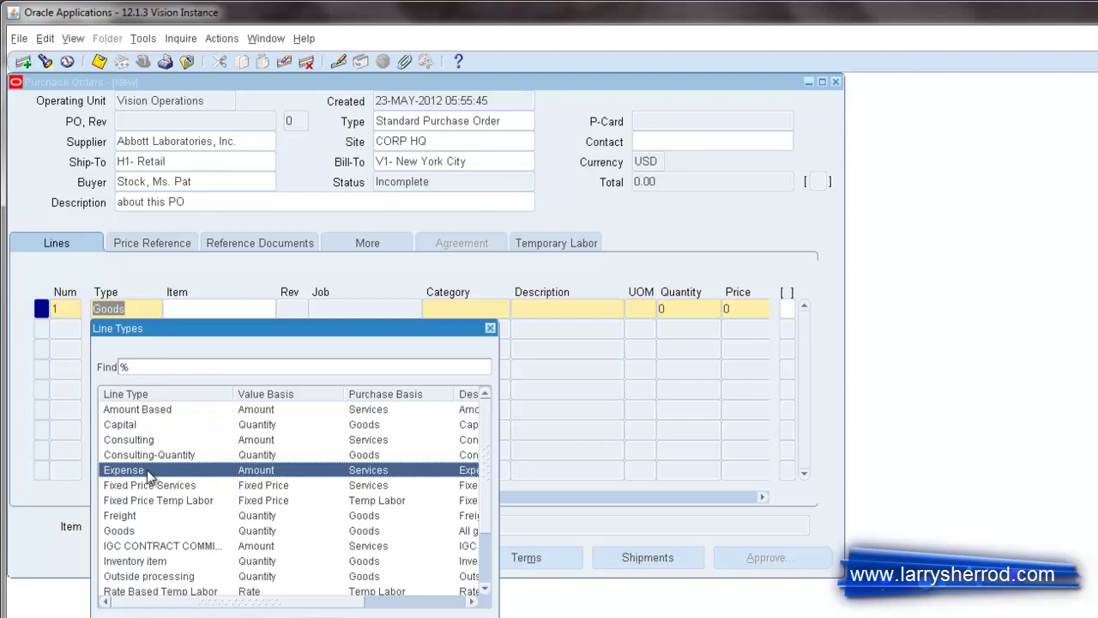
{"action": "left_click", "coordinate": [154, 517]}
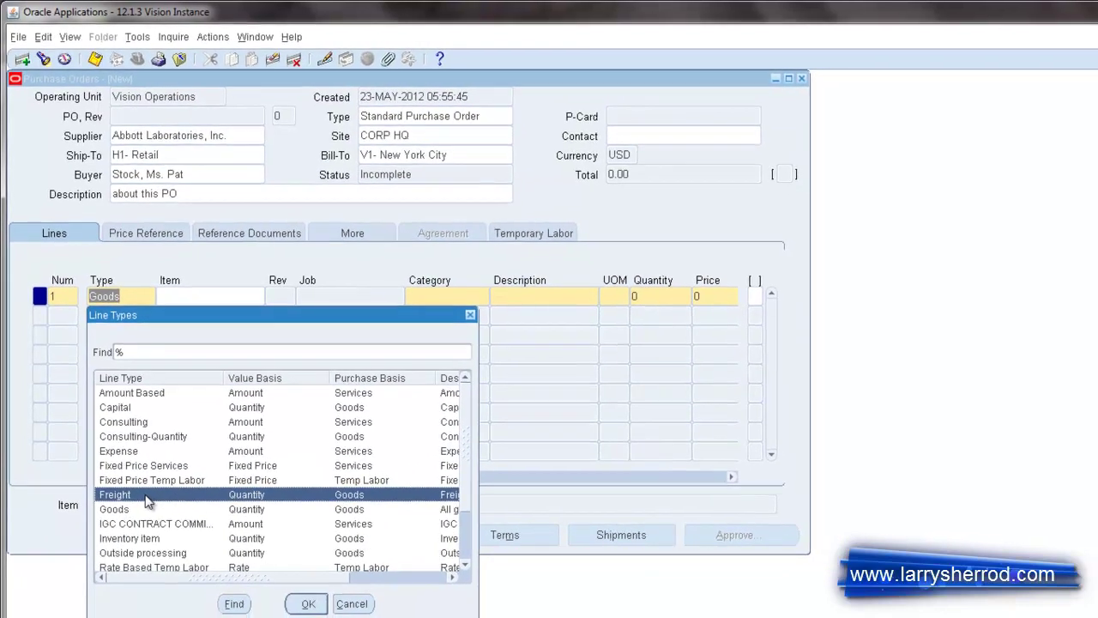
{"action": "left_click", "coordinate": [348, 593]}
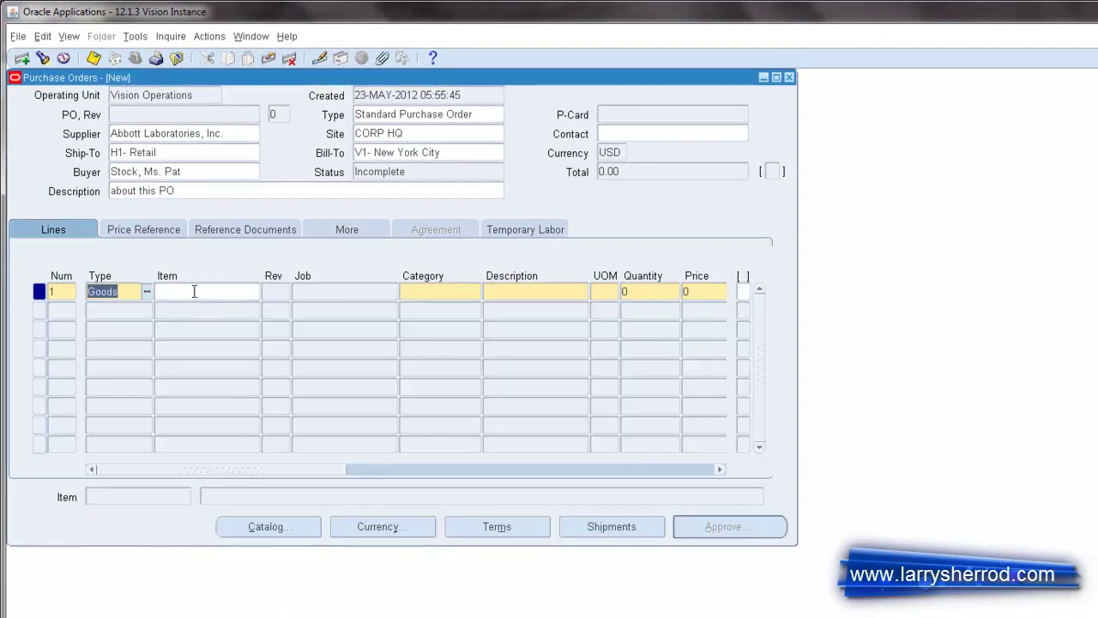
{"action": "left_click", "coordinate": [194, 292]}
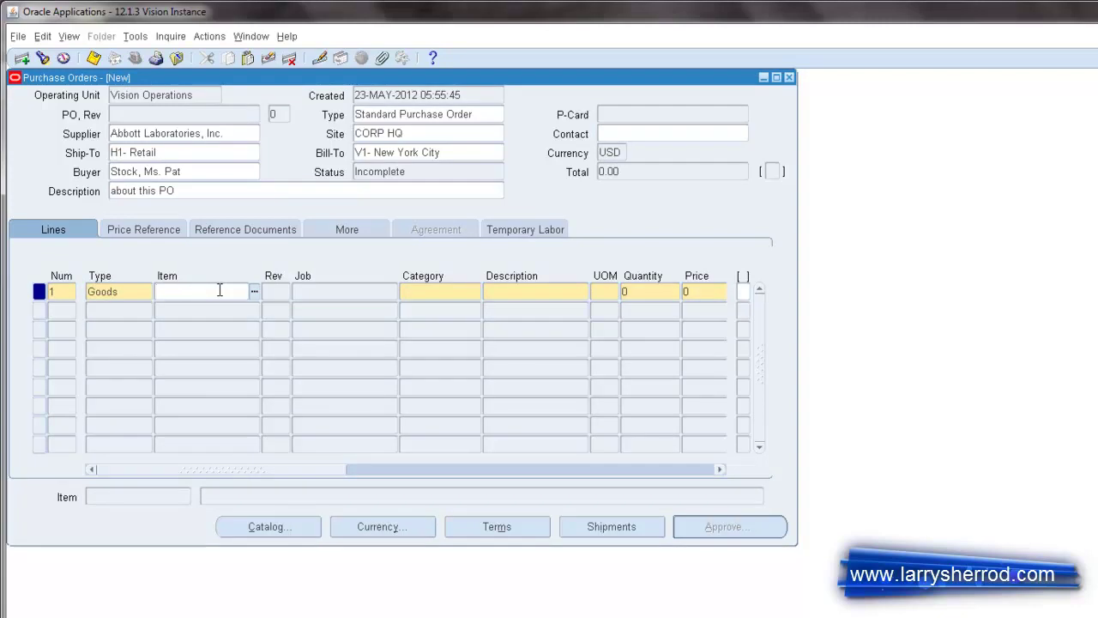
- Search items matching 6% and pick 6 Spd HD for line 1
{"action": "left_click", "coordinate": [254, 293]}
{"action": "type", "text": "6"}
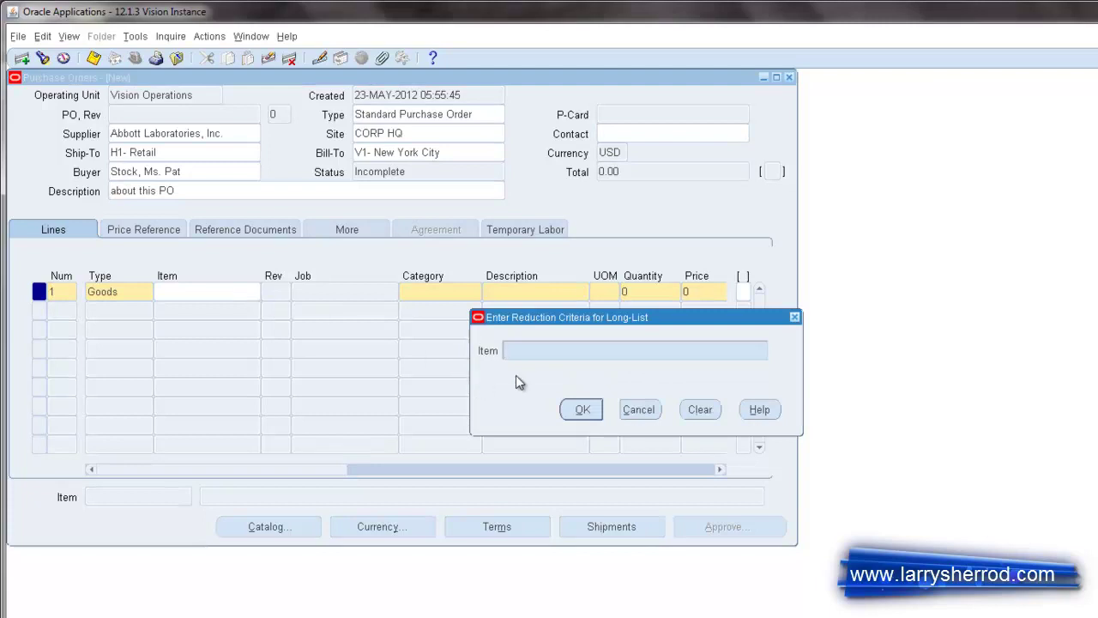
{"action": "left_click", "coordinate": [583, 410]}
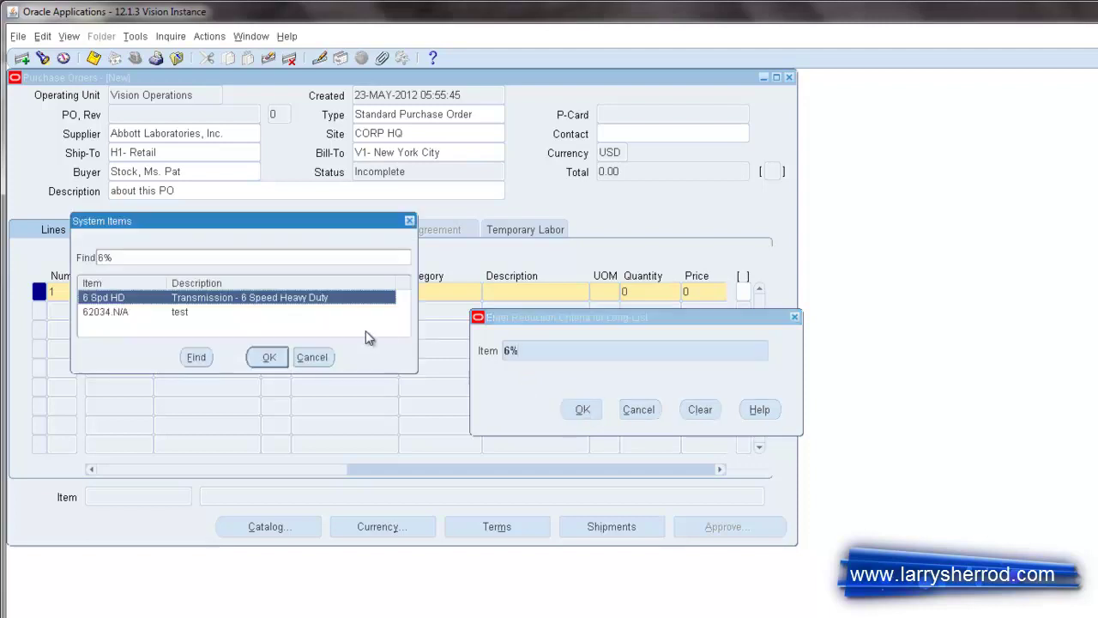
{"action": "left_click", "coordinate": [260, 359]}
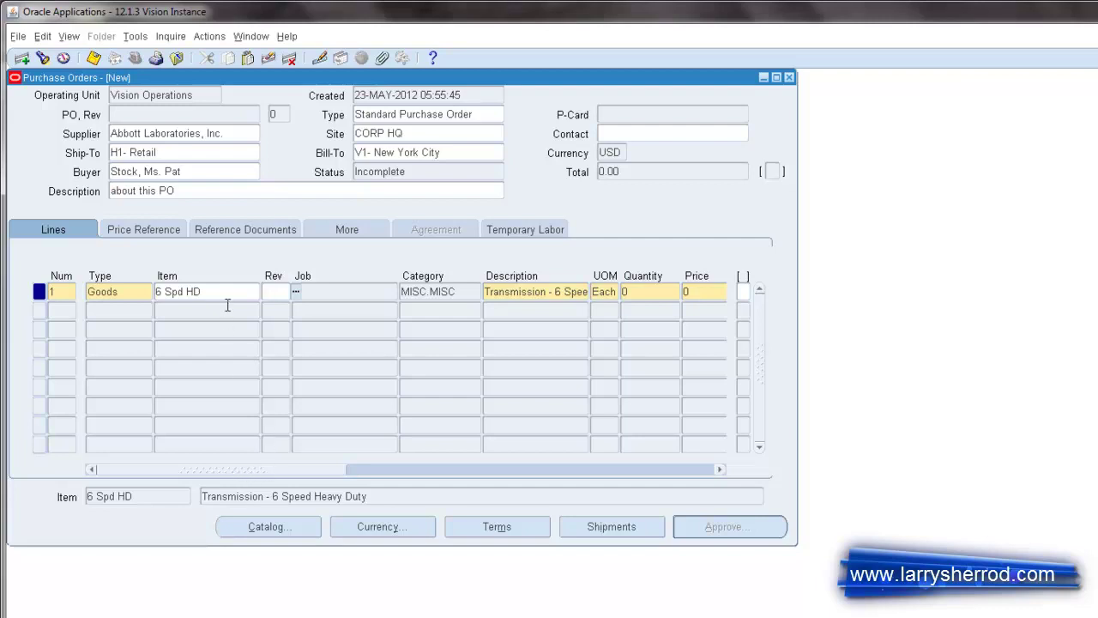
- Enter quantity 1 and price 100 on line 1, clearing the positive-value error
{"action": "left_click_drag", "start_coordinate": [240, 466], "coordinate": [268, 473]}
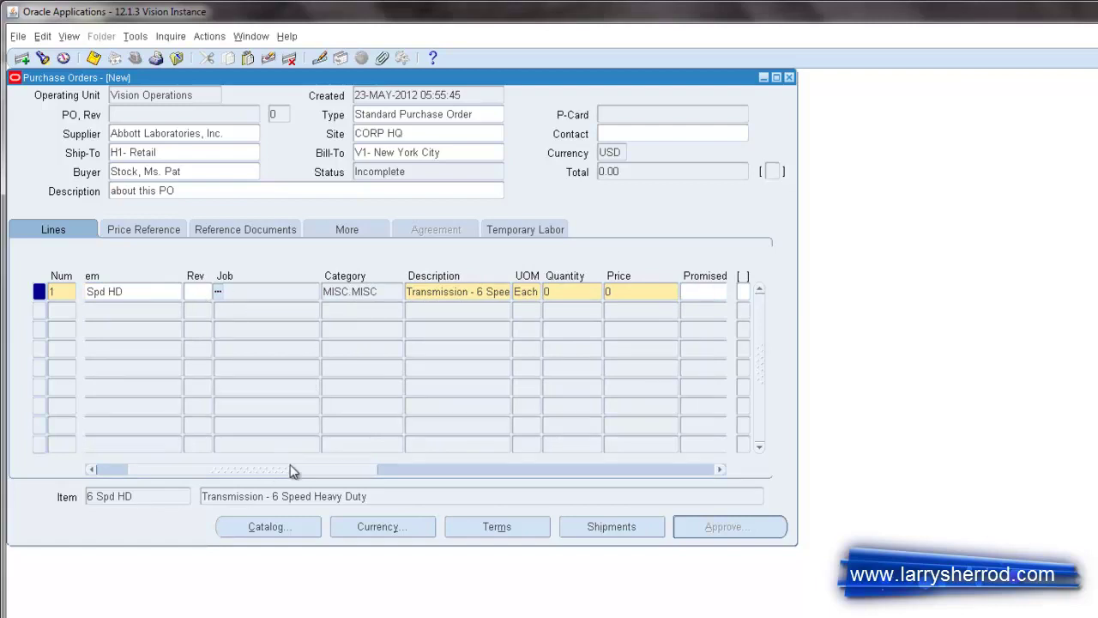
{"action": "left_click_drag", "start_coordinate": [285, 470], "coordinate": [330, 470]}
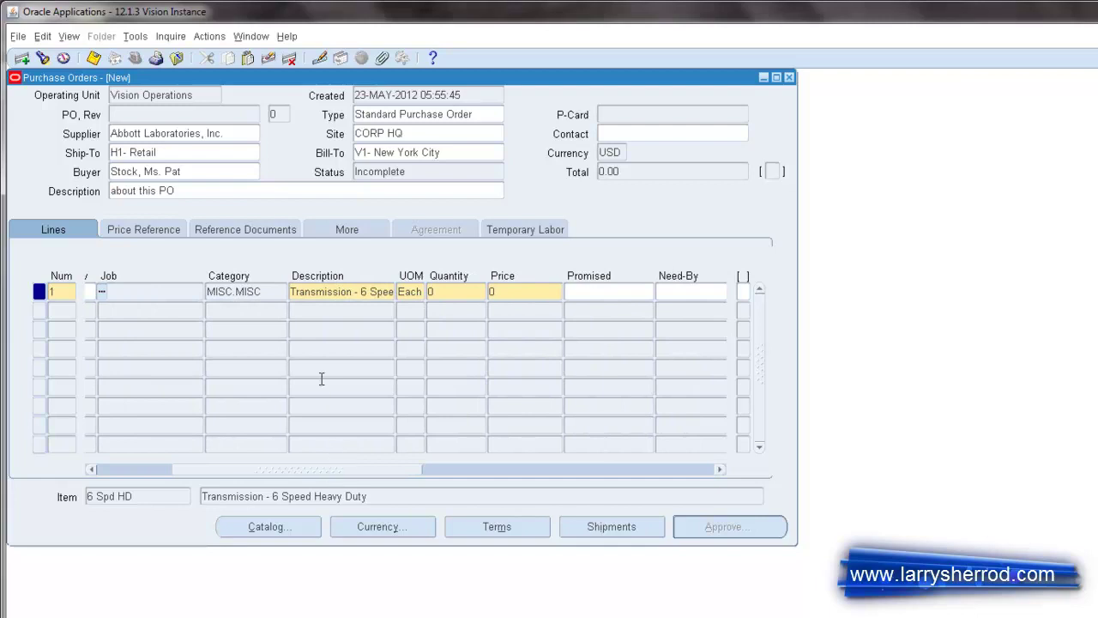
{"action": "left_click", "coordinate": [444, 292]}
{"action": "left_click", "coordinate": [499, 291]}
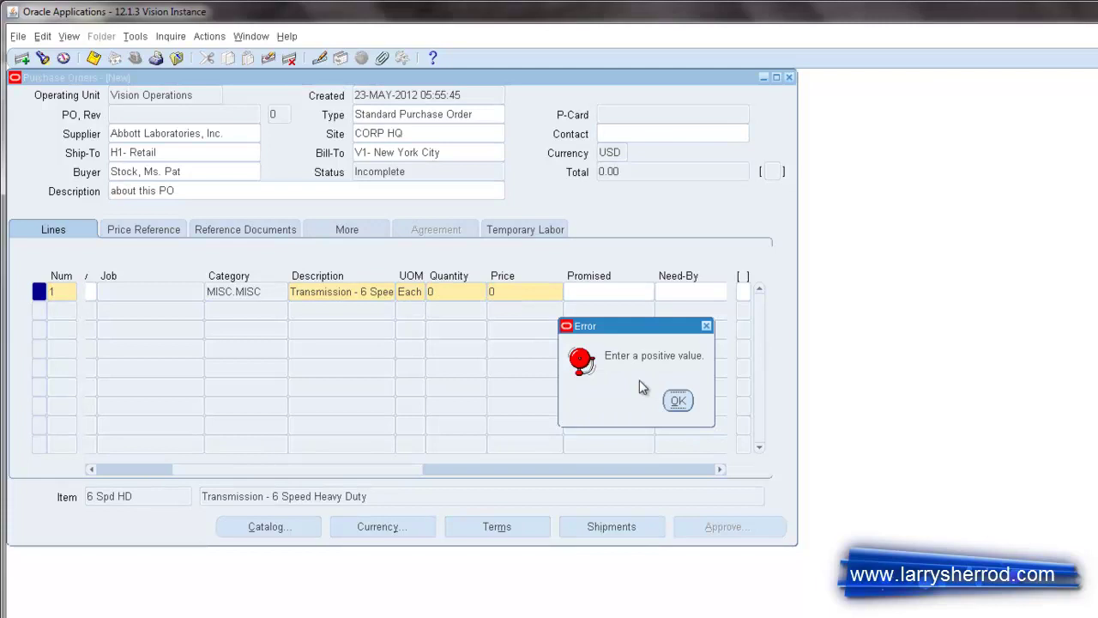
{"action": "left_click", "coordinate": [677, 402]}
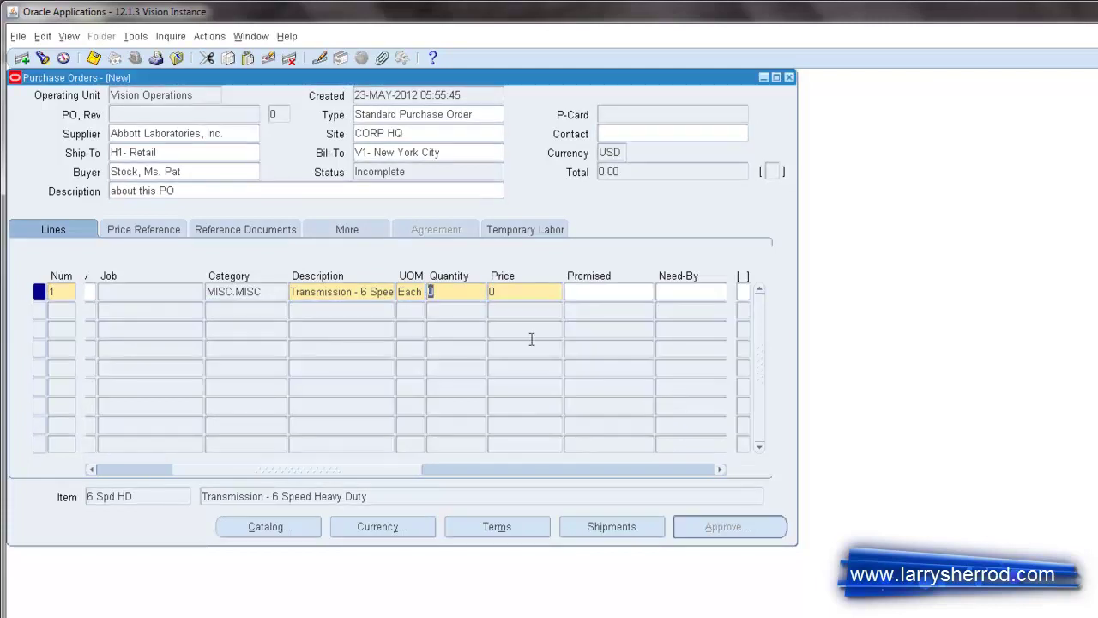
{"action": "type", "text": "1"}
{"action": "left_click", "coordinate": [507, 292]}
{"action": "type", "text": "1"}
{"action": "left_click", "coordinate": [607, 294]}
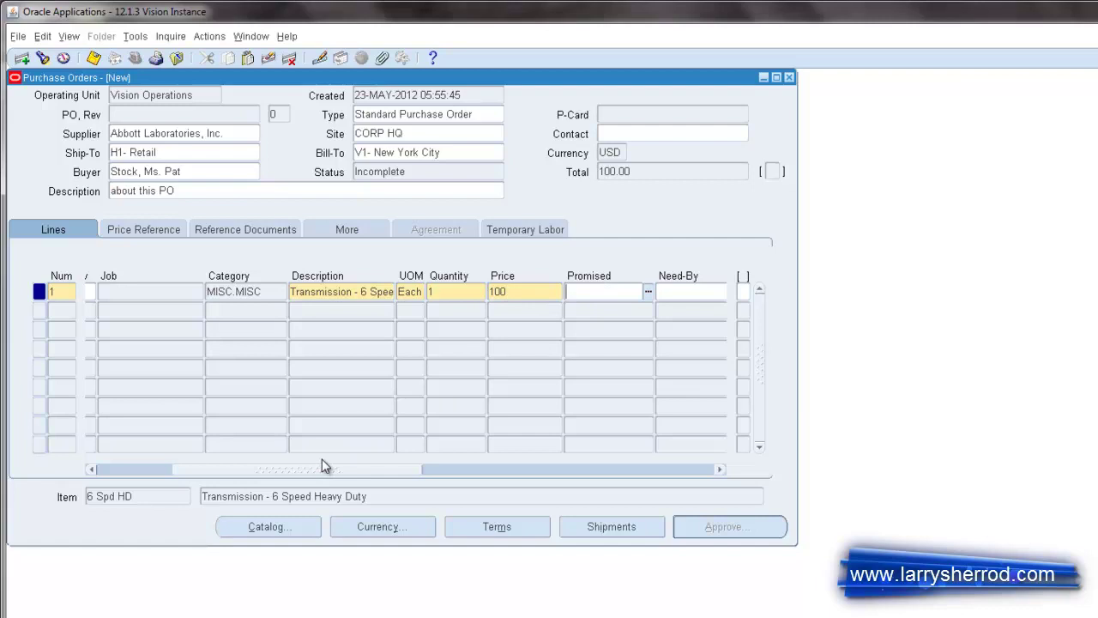
- Pick 31-MAY-2012 from the calendar as line 1's need-by date
{"action": "left_click_drag", "start_coordinate": [301, 471], "coordinate": [397, 471]}
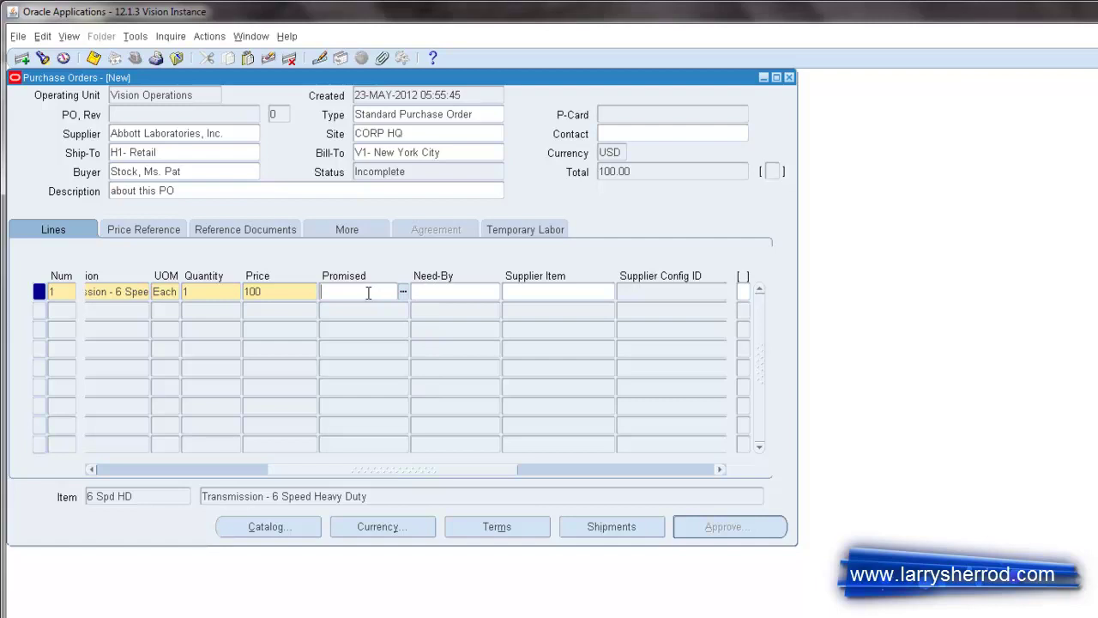
{"action": "left_click", "coordinate": [422, 292]}
{"action": "left_click", "coordinate": [495, 293]}
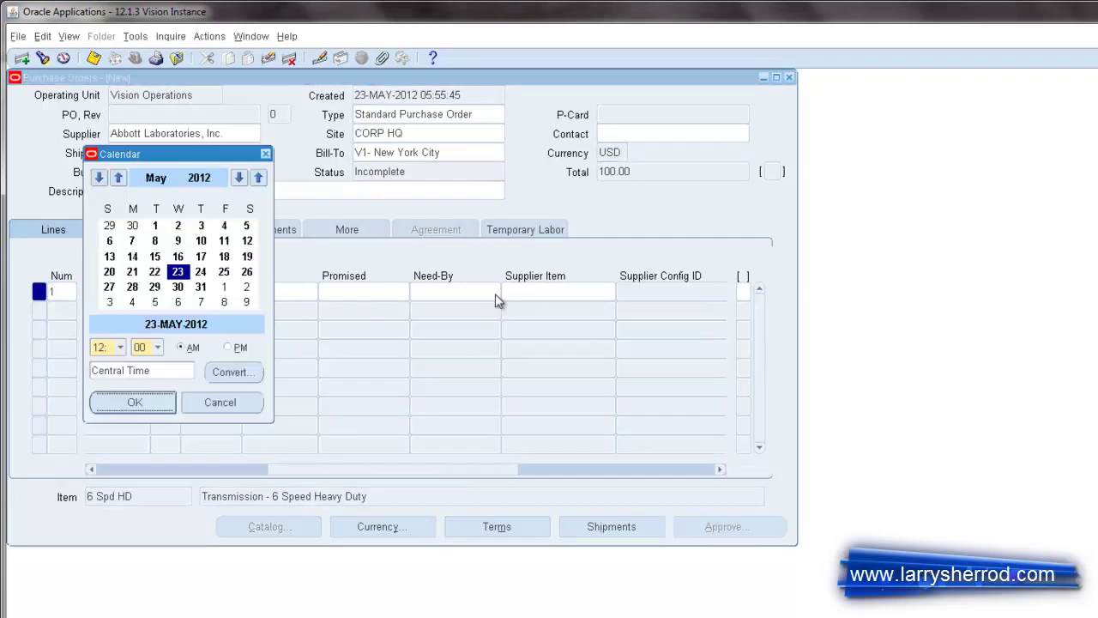
{"action": "left_click", "coordinate": [201, 287]}
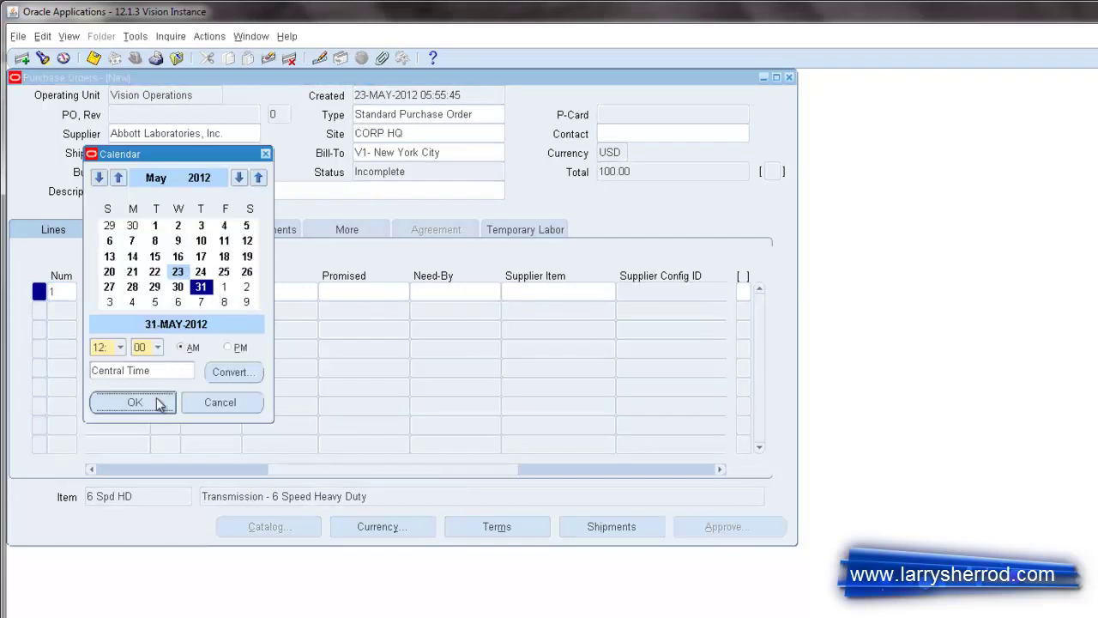
{"action": "left_click", "coordinate": [154, 409]}
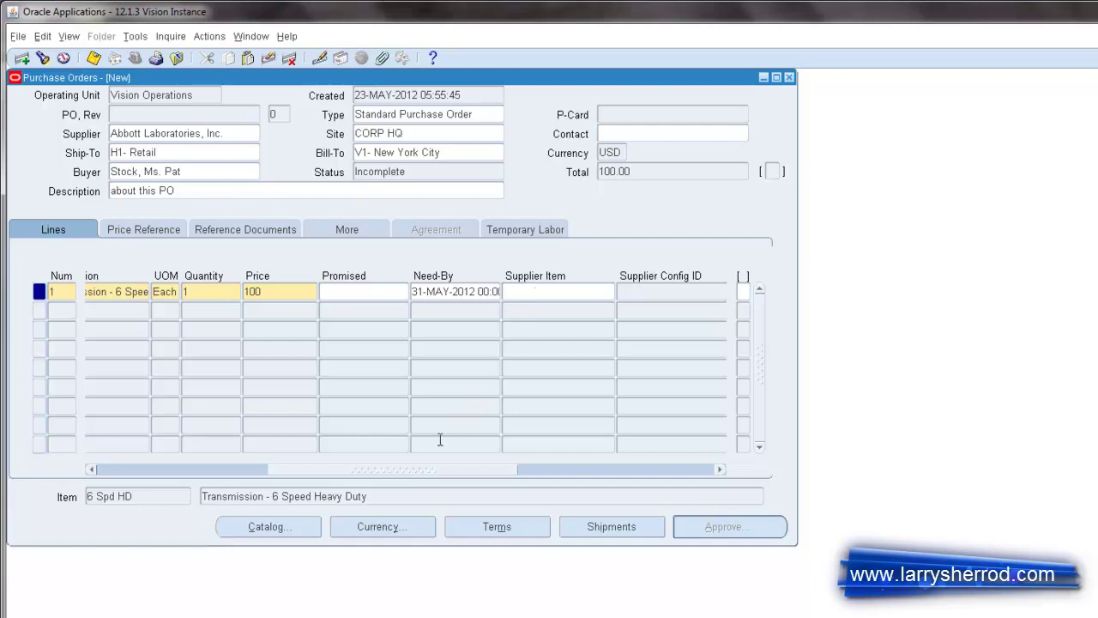
{"action": "mouse_move", "coordinate": [404, 472]}
{"action": "left_mouse_down"}
{"action": "mouse_move", "coordinate": [502, 471]}
{"action": "mouse_move", "coordinate": [387, 471]}
{"action": "left_mouse_up"}
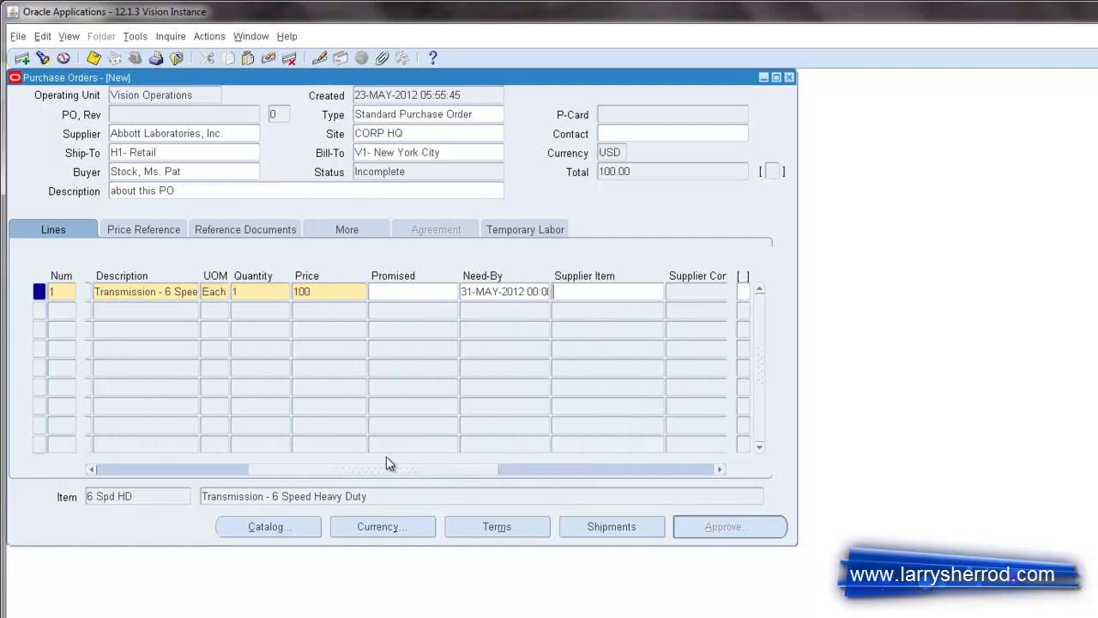
- Review line 1's price reference, reference document and additional detail tabs, then return to Lines
{"action": "left_click", "coordinate": [148, 233]}
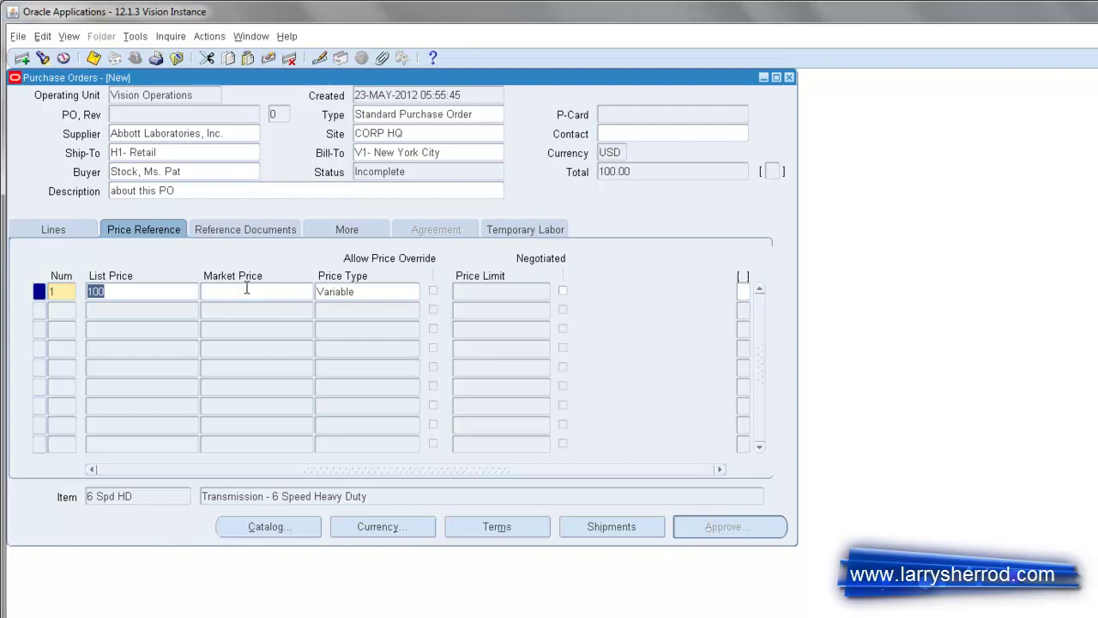
{"action": "left_click", "coordinate": [244, 232]}
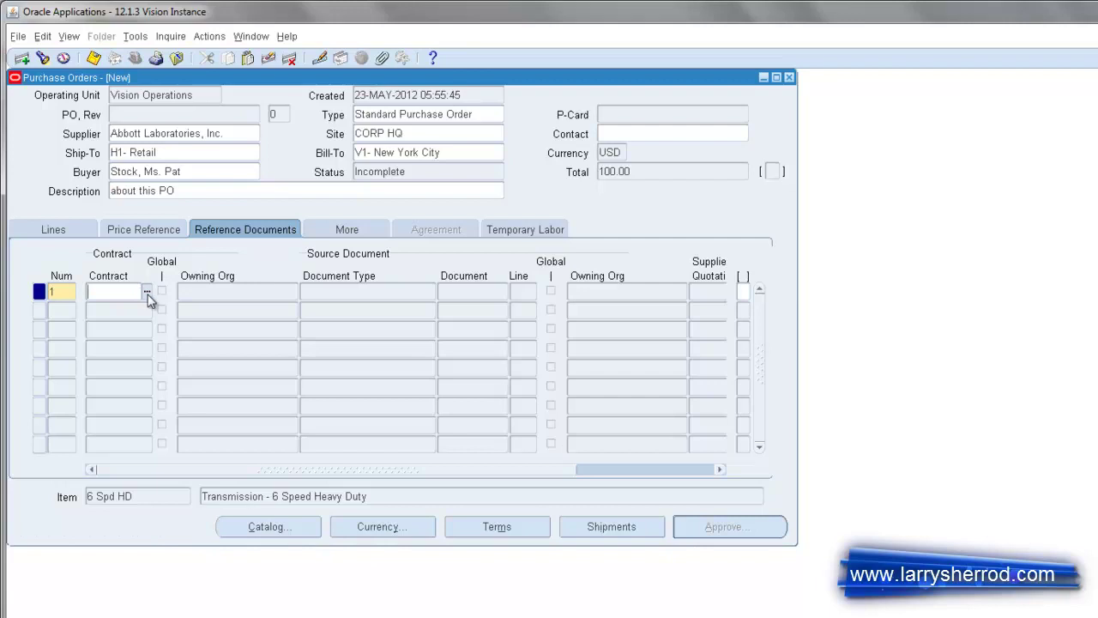
{"action": "left_click", "coordinate": [338, 231]}
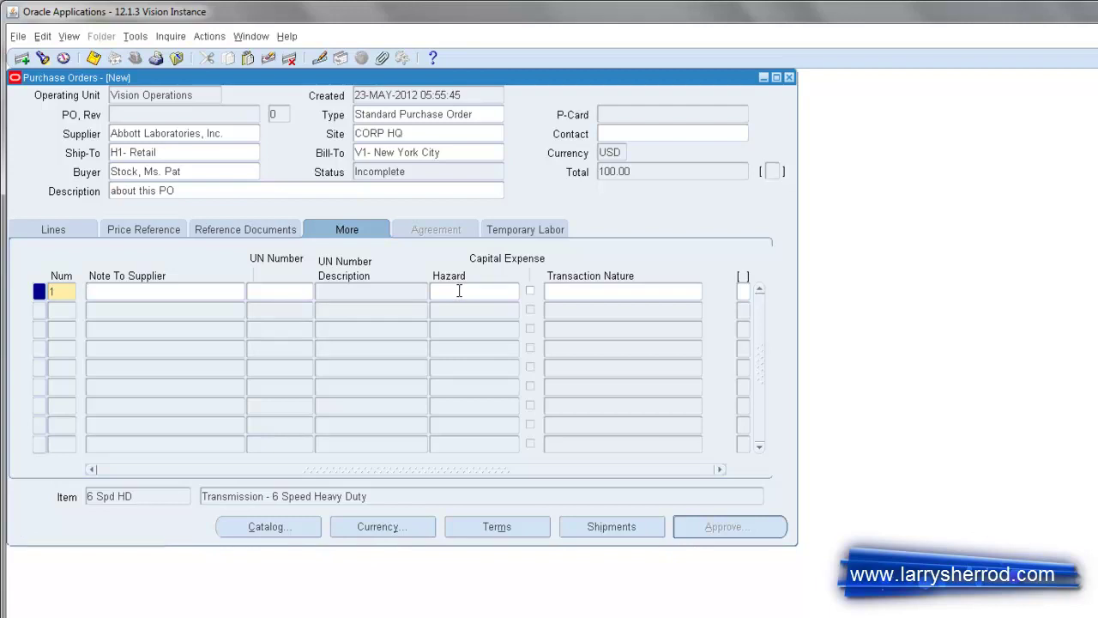
{"action": "left_click", "coordinate": [429, 229]}
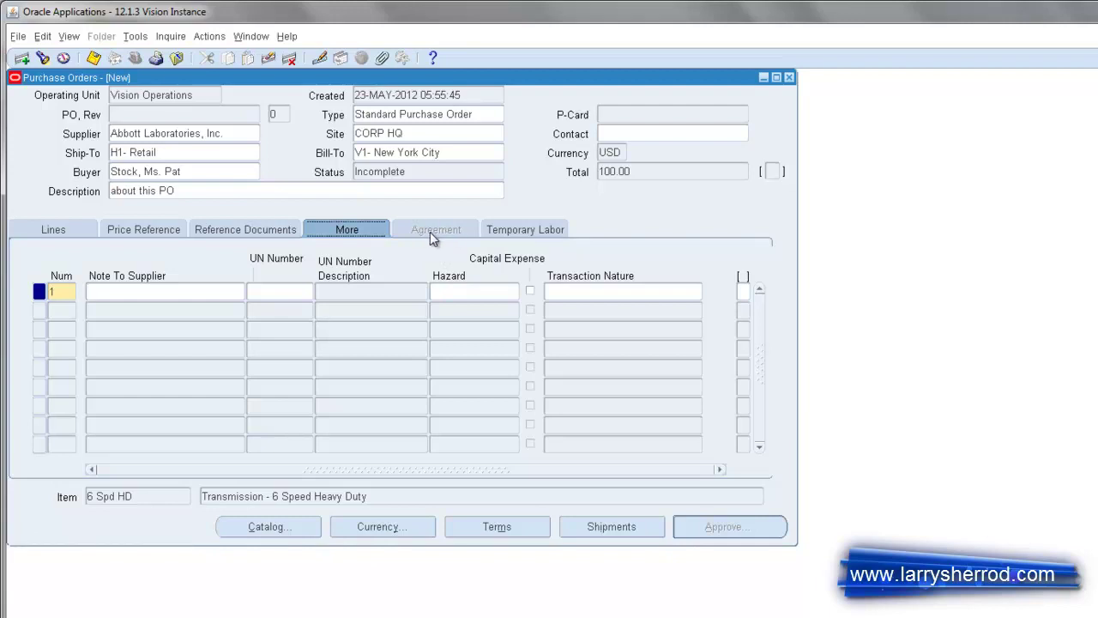
{"action": "left_click", "coordinate": [70, 225]}
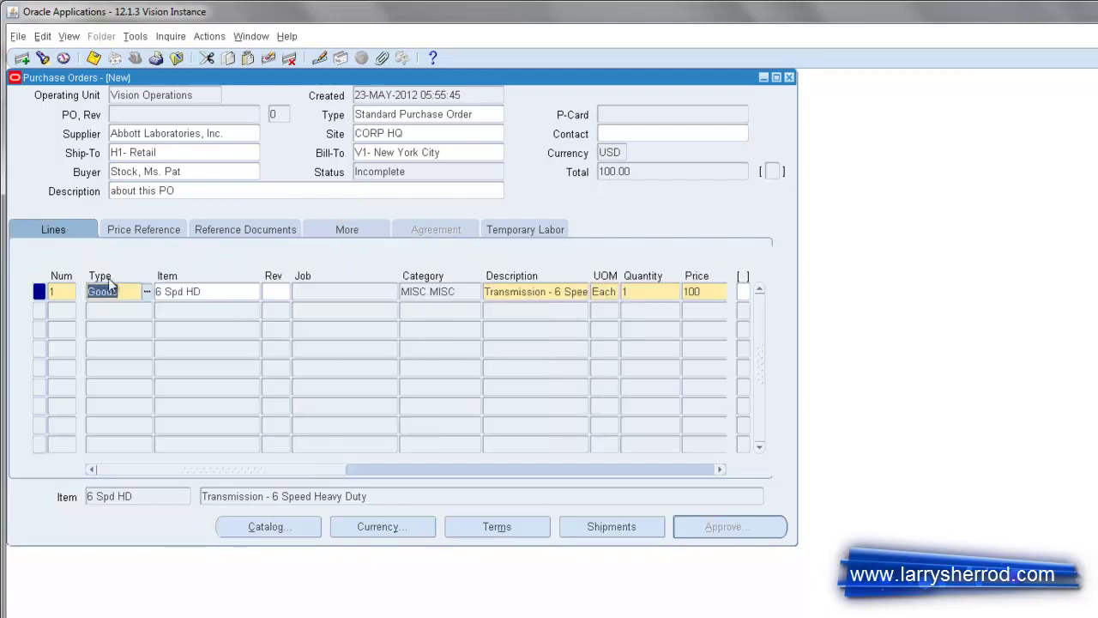
- Set line 1's shipment to organization M2 and ship-to location M2- Boston
{"action": "left_click", "coordinate": [615, 519]}
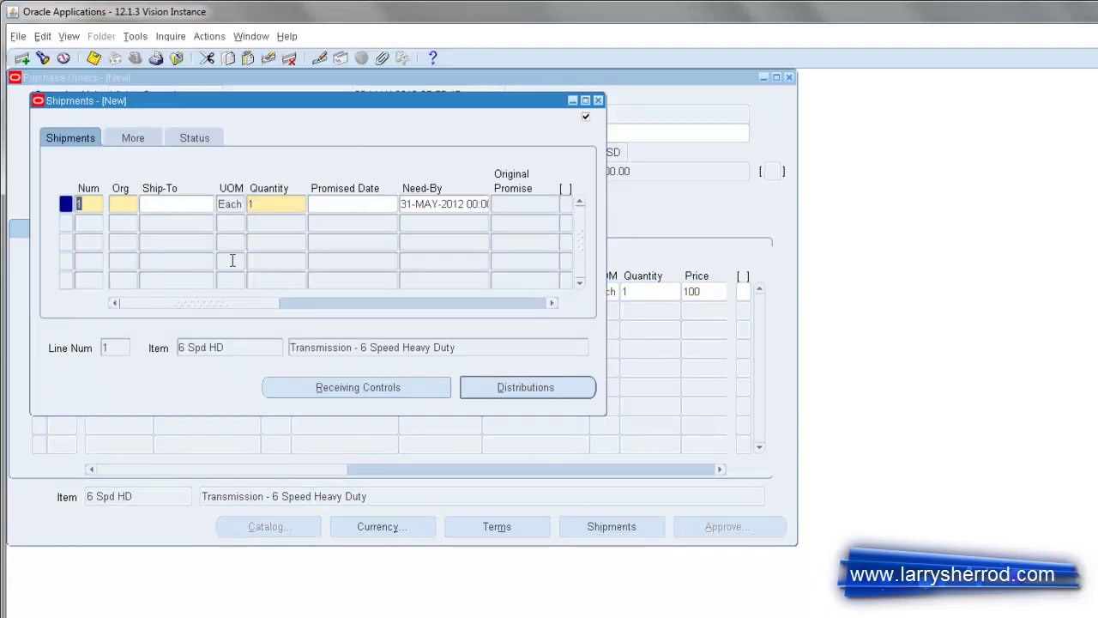
{"action": "left_click", "coordinate": [141, 204]}
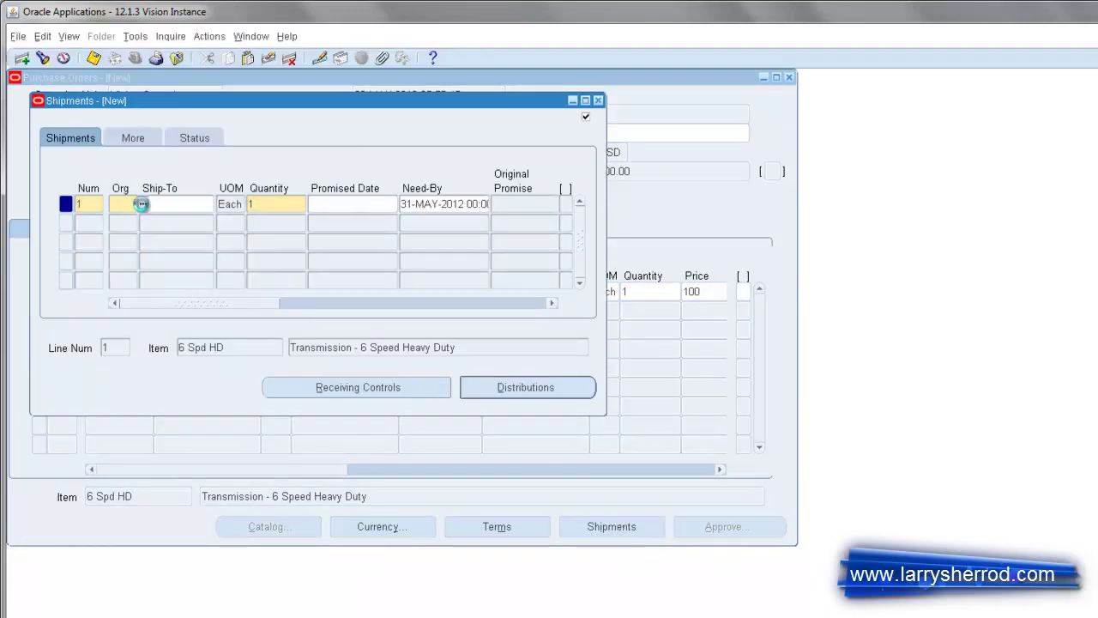
{"action": "left_click", "coordinate": [141, 204]}
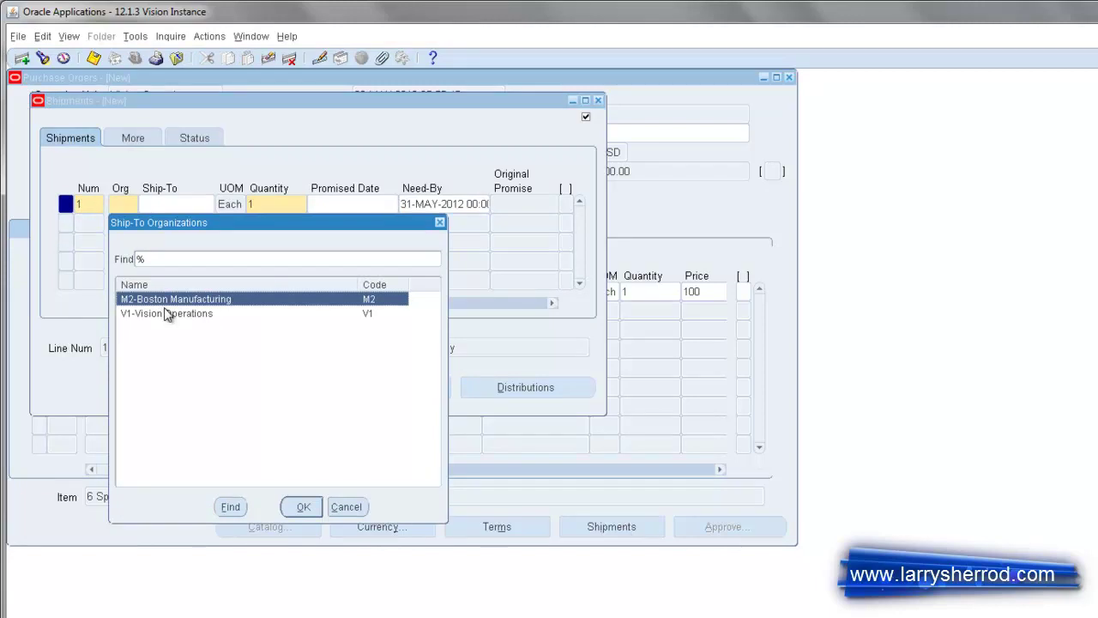
{"action": "left_click", "coordinate": [300, 506]}
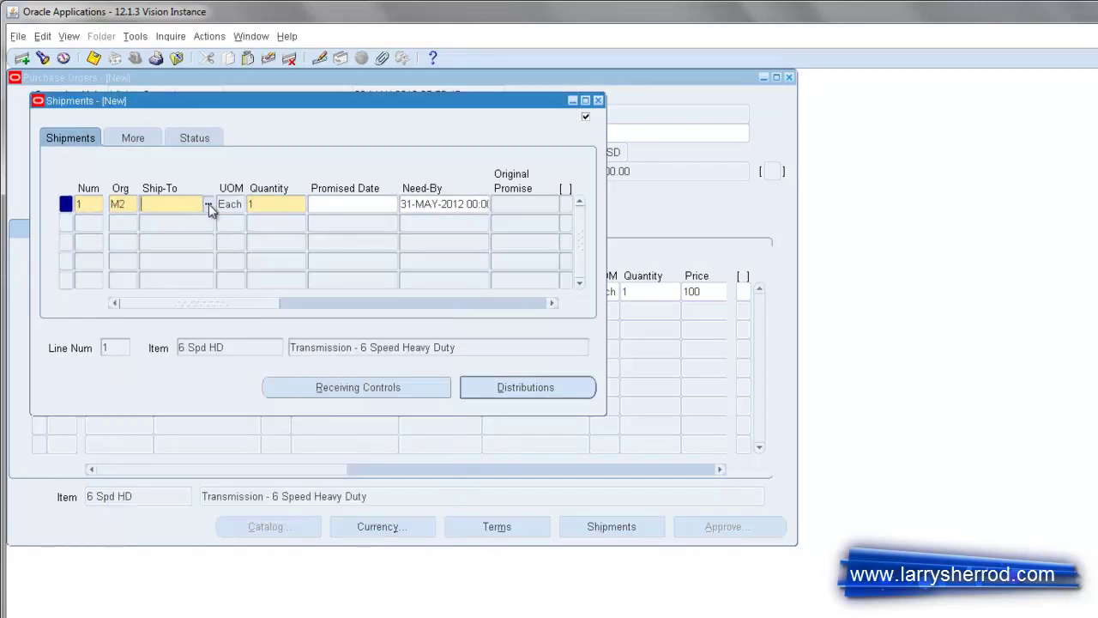
{"action": "left_click", "coordinate": [208, 204]}
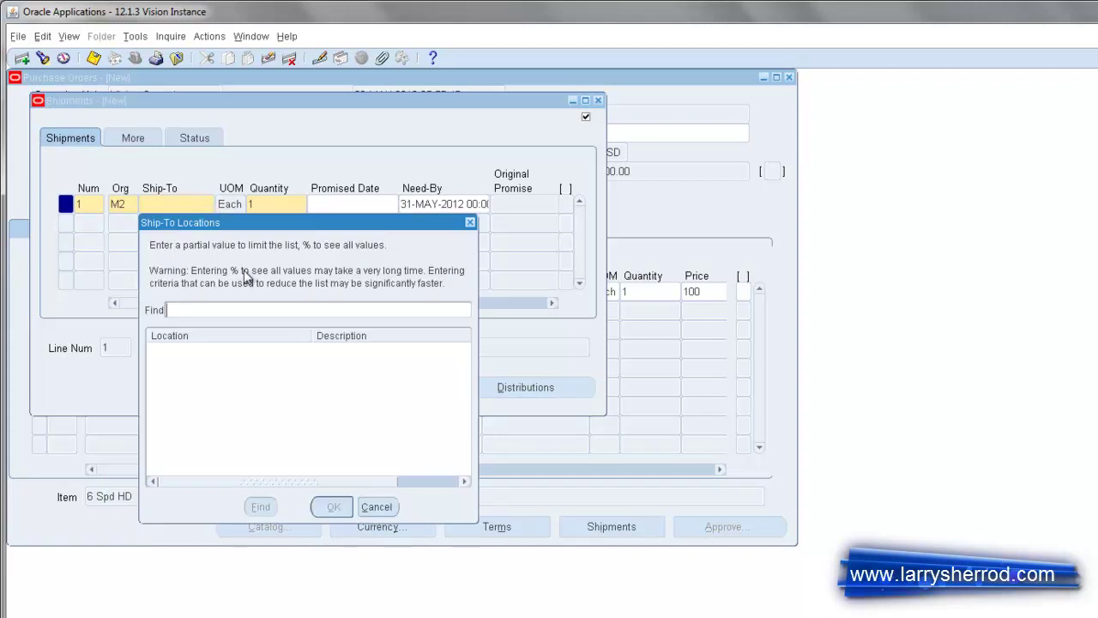
{"action": "type", "text": "b%"}
{"action": "left_click", "coordinate": [260, 507]}
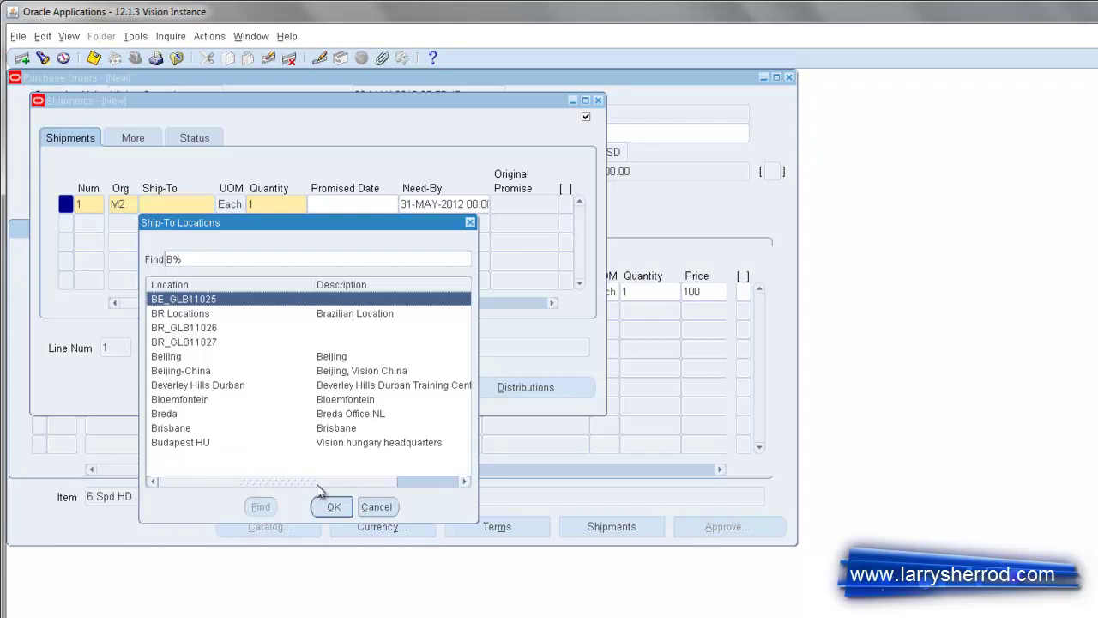
{"action": "left_click", "coordinate": [376, 506]}
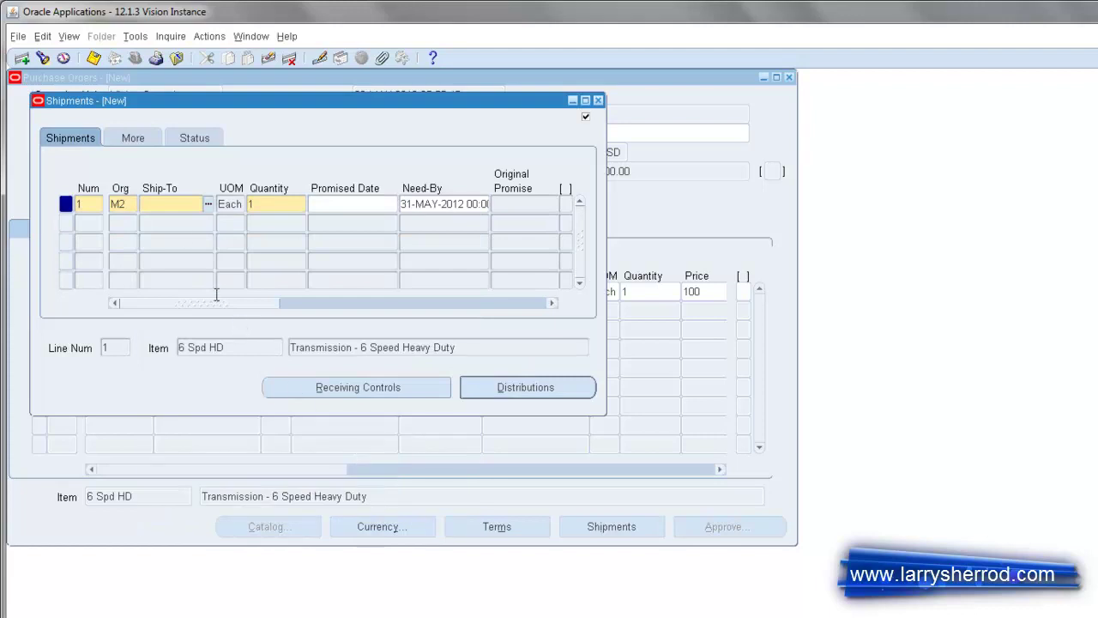
{"action": "left_click", "coordinate": [208, 203]}
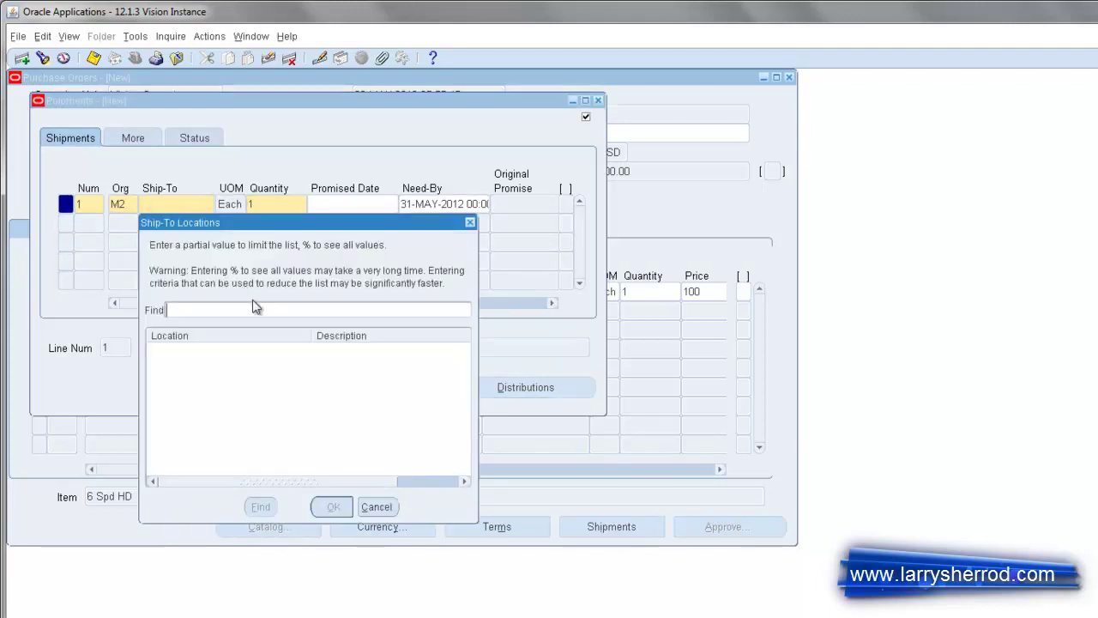
{"action": "type", "text": "%"}
{"action": "type", "text": "Bost"}
{"action": "type", "text": "%"}
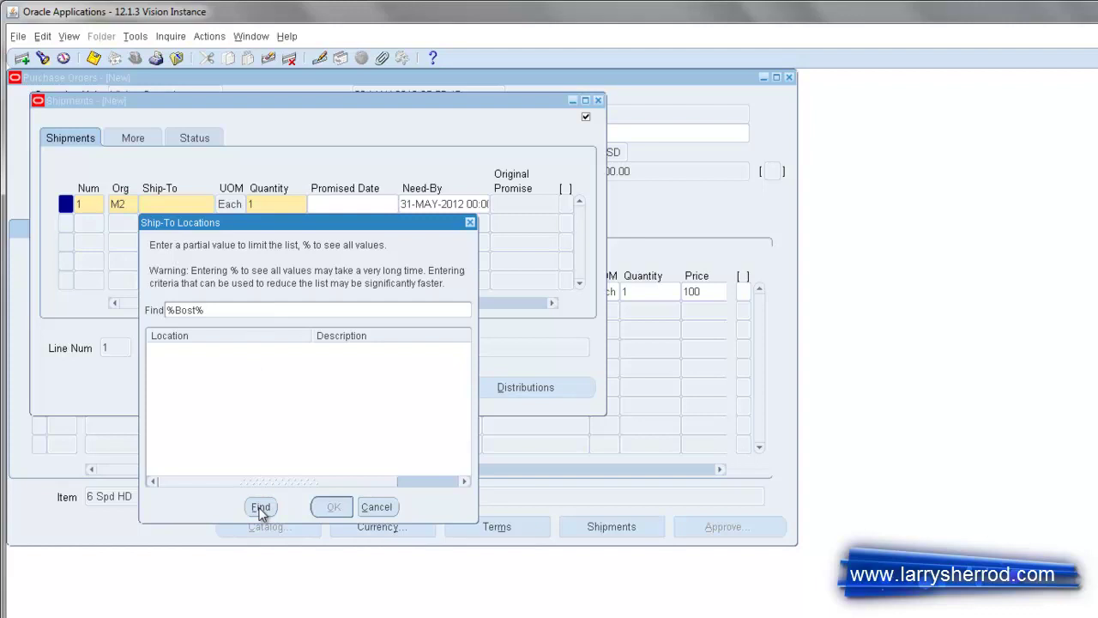
{"action": "left_click", "coordinate": [261, 507]}
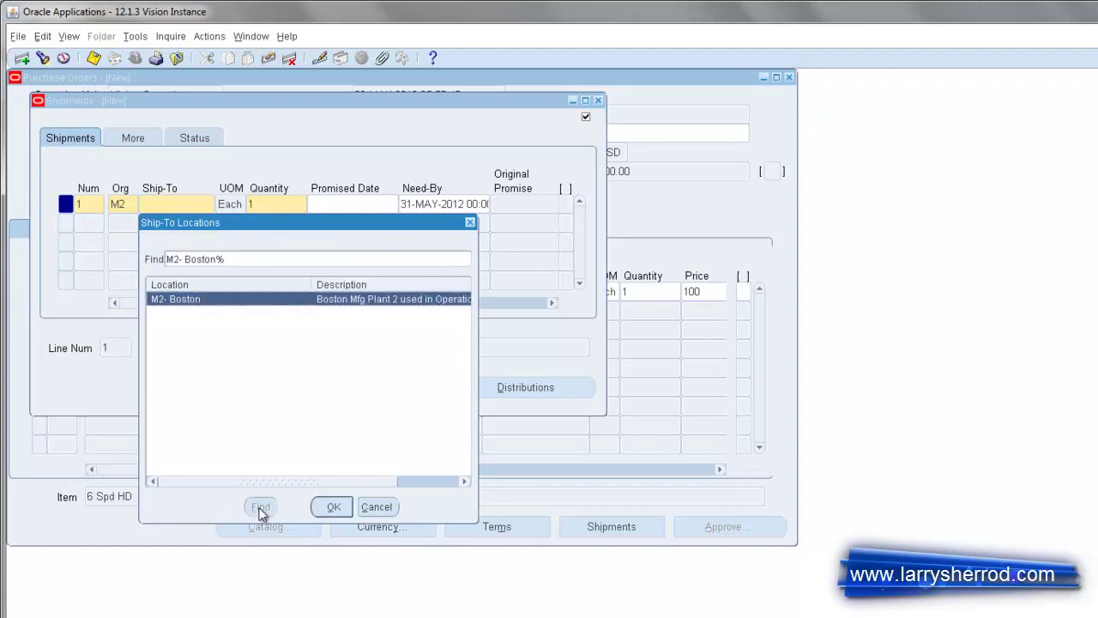
{"action": "left_click", "coordinate": [327, 507]}
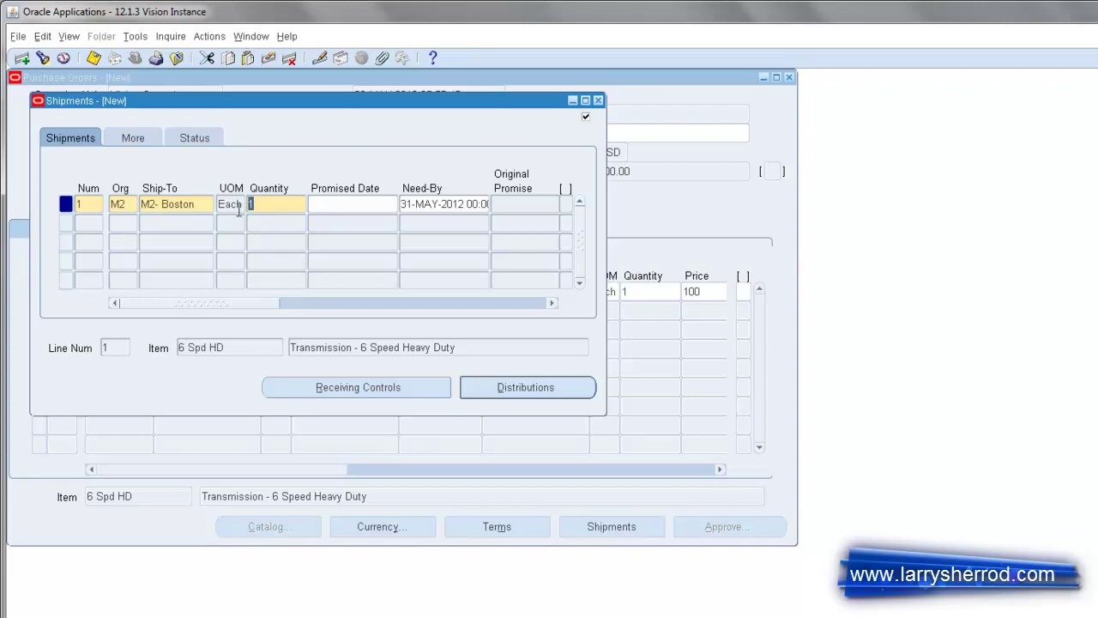
- Check the country of origin list, then review the shipment's tolerance and status tabs
{"action": "left_click_drag", "start_coordinate": [210, 304], "coordinate": [318, 304]}
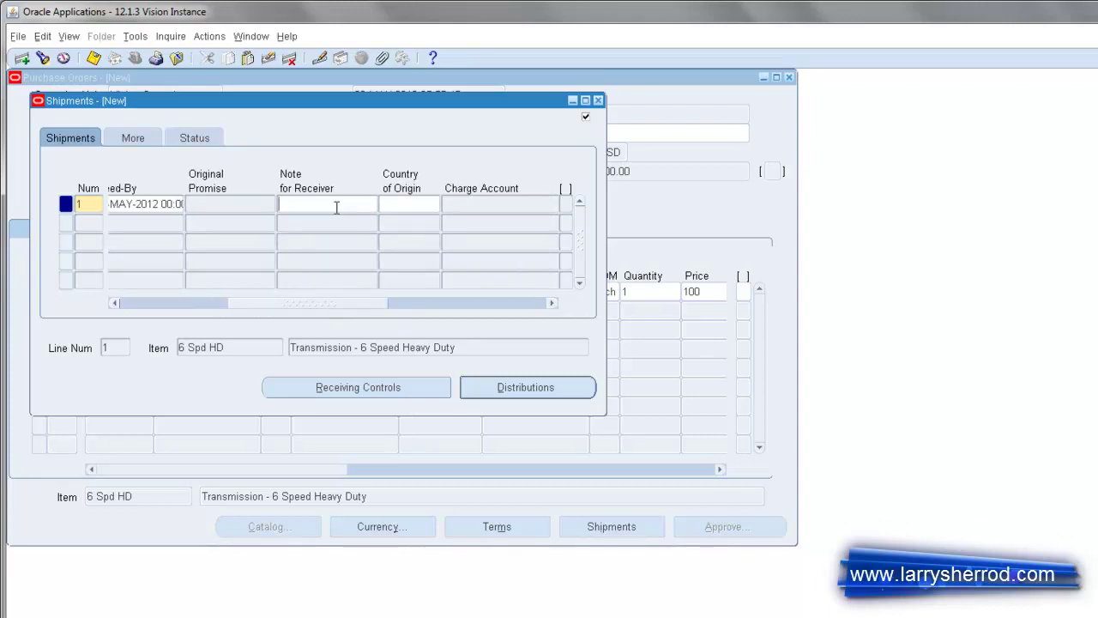
{"action": "left_click", "coordinate": [394, 204]}
{"action": "left_click", "coordinate": [434, 207]}
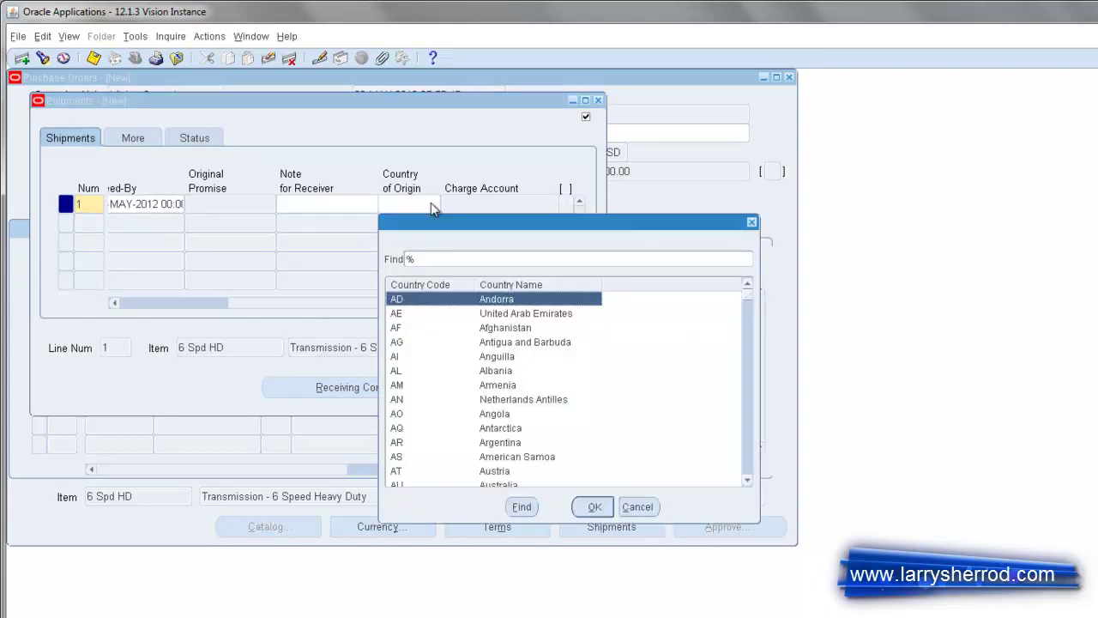
{"action": "left_click", "coordinate": [635, 506]}
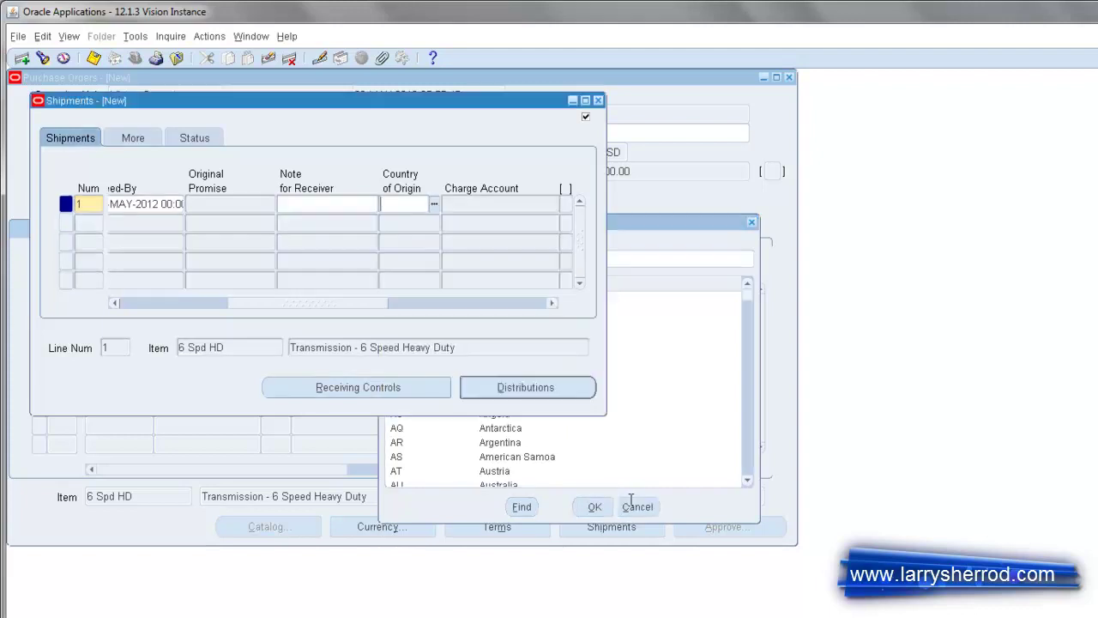
{"action": "left_click", "coordinate": [136, 139]}
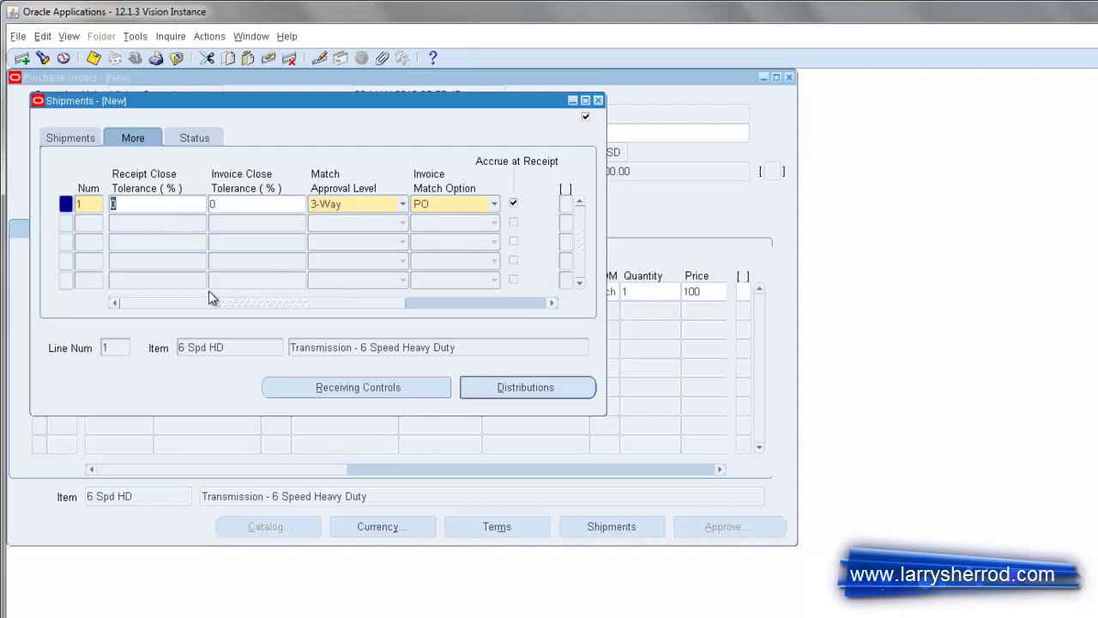
{"action": "left_click", "coordinate": [185, 138]}
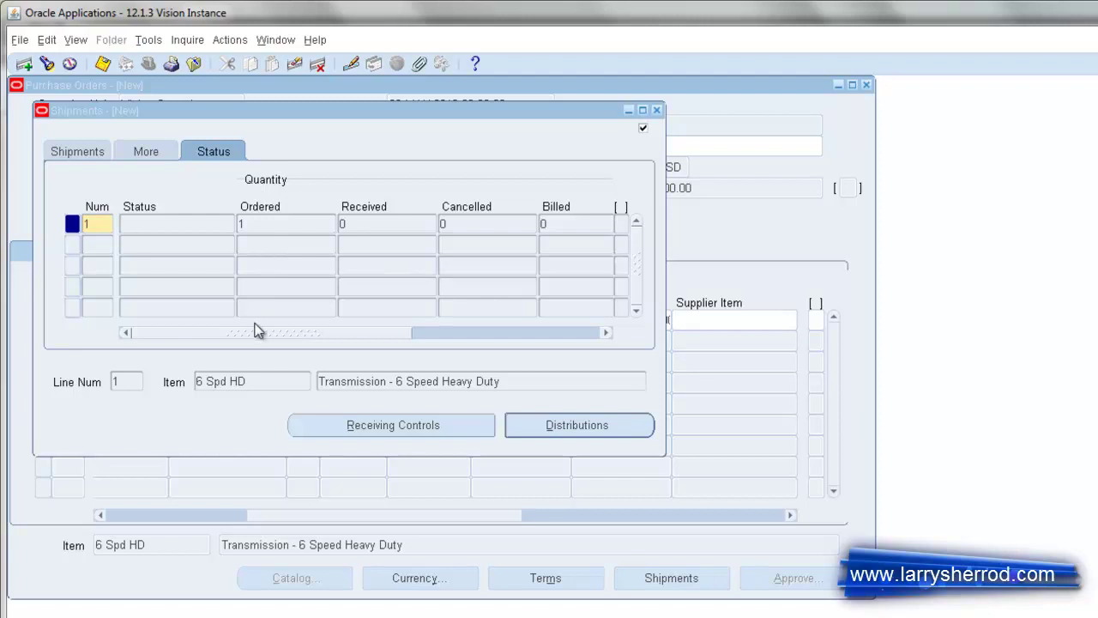
{"action": "mouse_move", "coordinate": [260, 332]}
{"action": "left_mouse_down"}
{"action": "mouse_move", "coordinate": [466, 332]}
{"action": "mouse_move", "coordinate": [214, 332]}
{"action": "left_mouse_up"}
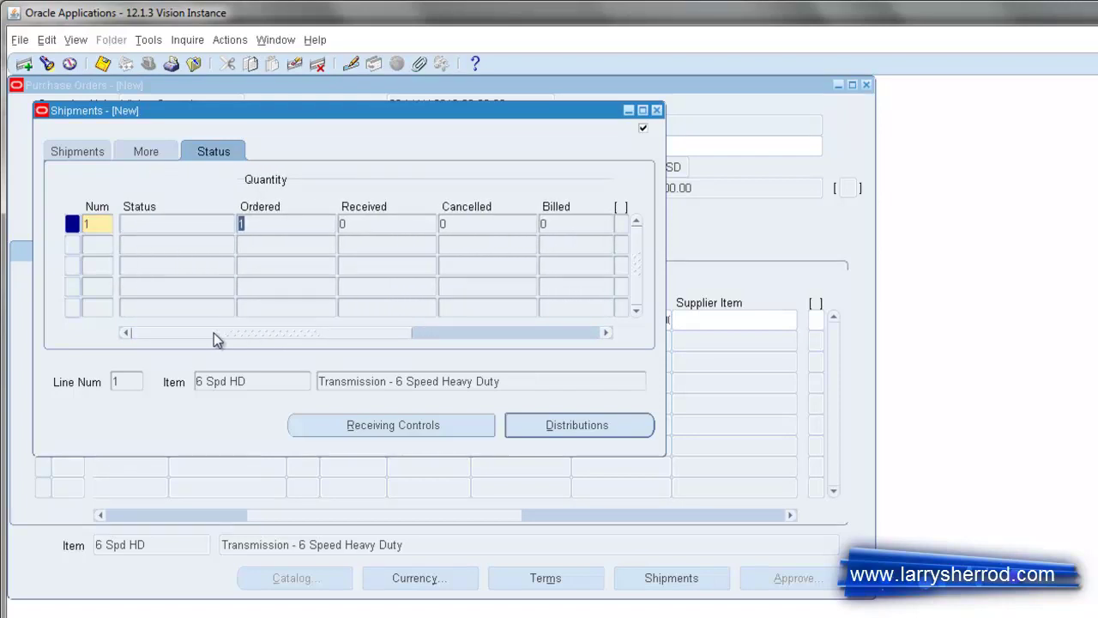
{"action": "left_click", "coordinate": [74, 151]}
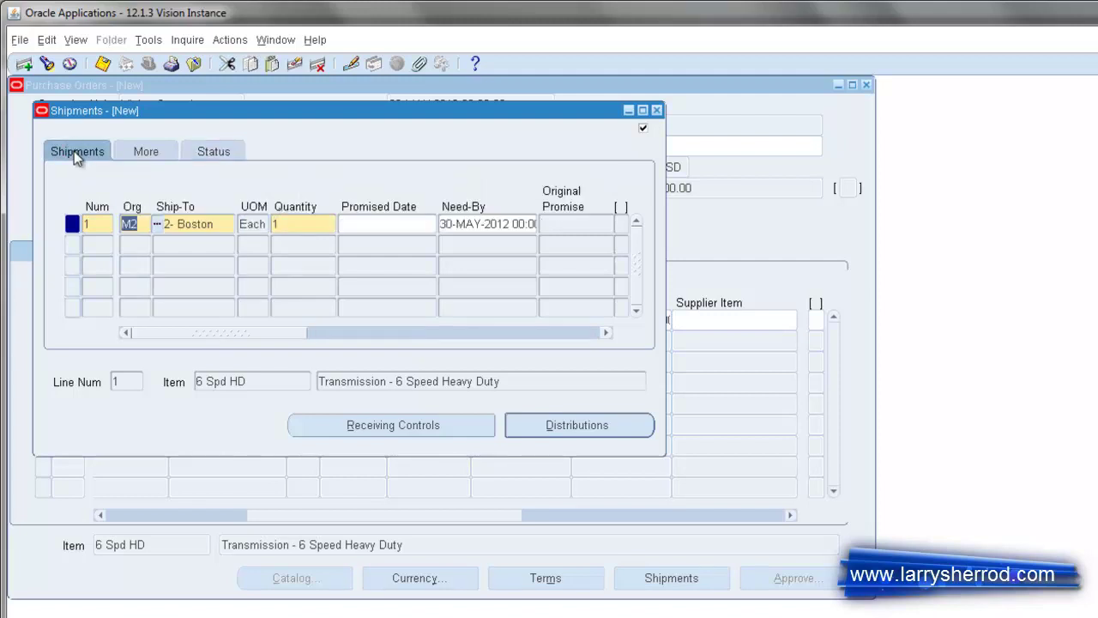
{"action": "left_click", "coordinate": [386, 426]}
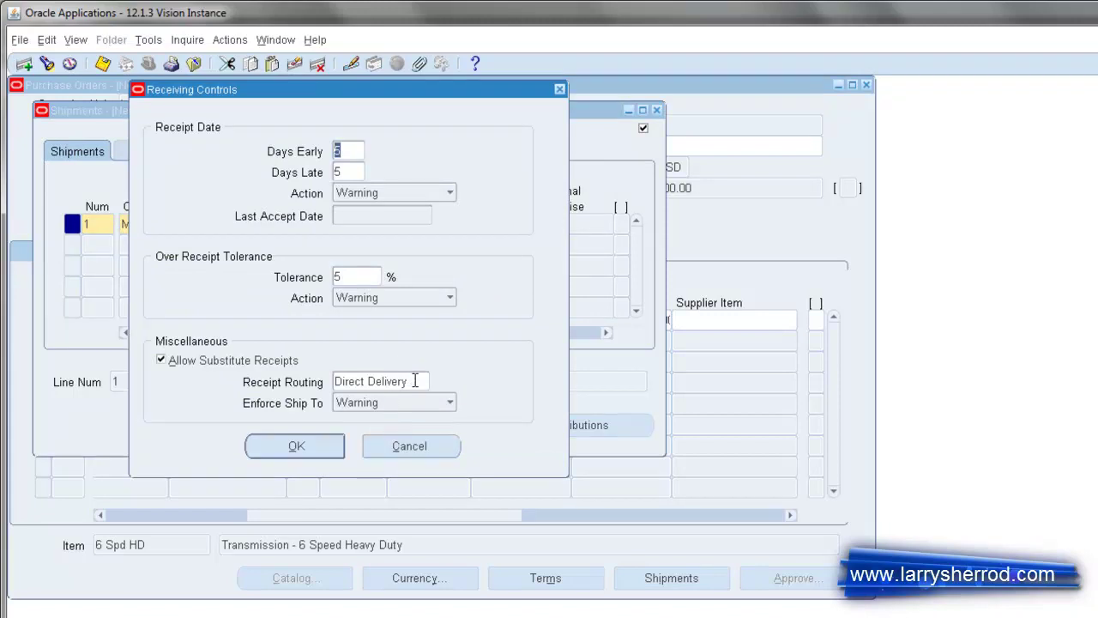
{"action": "left_click", "coordinate": [415, 381]}
{"action": "left_click", "coordinate": [423, 381]}
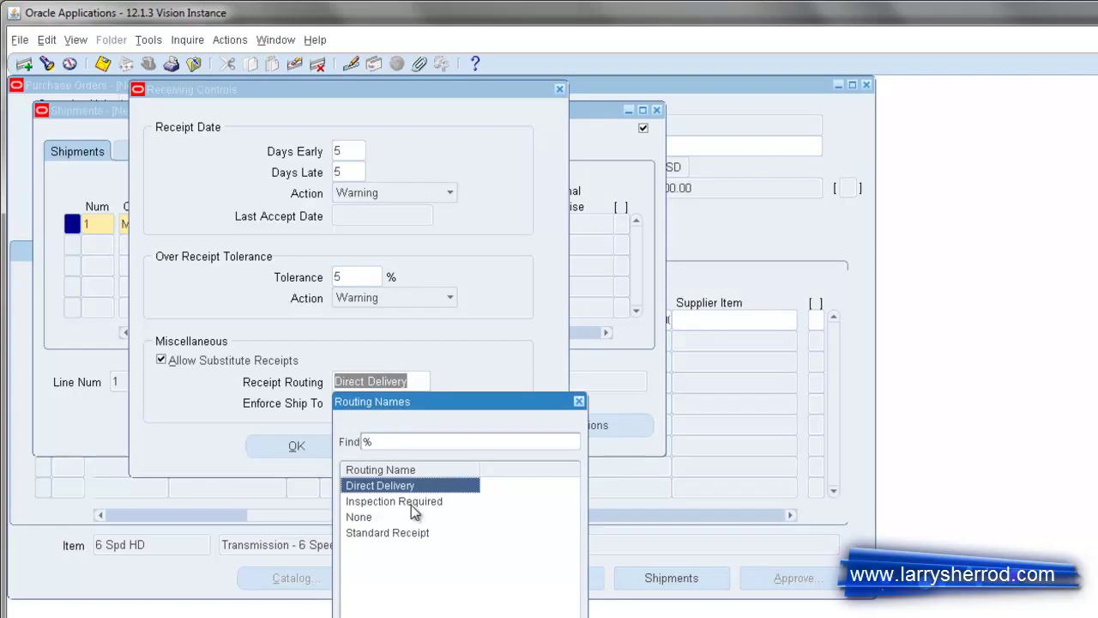
{"action": "key", "text": "Return"}
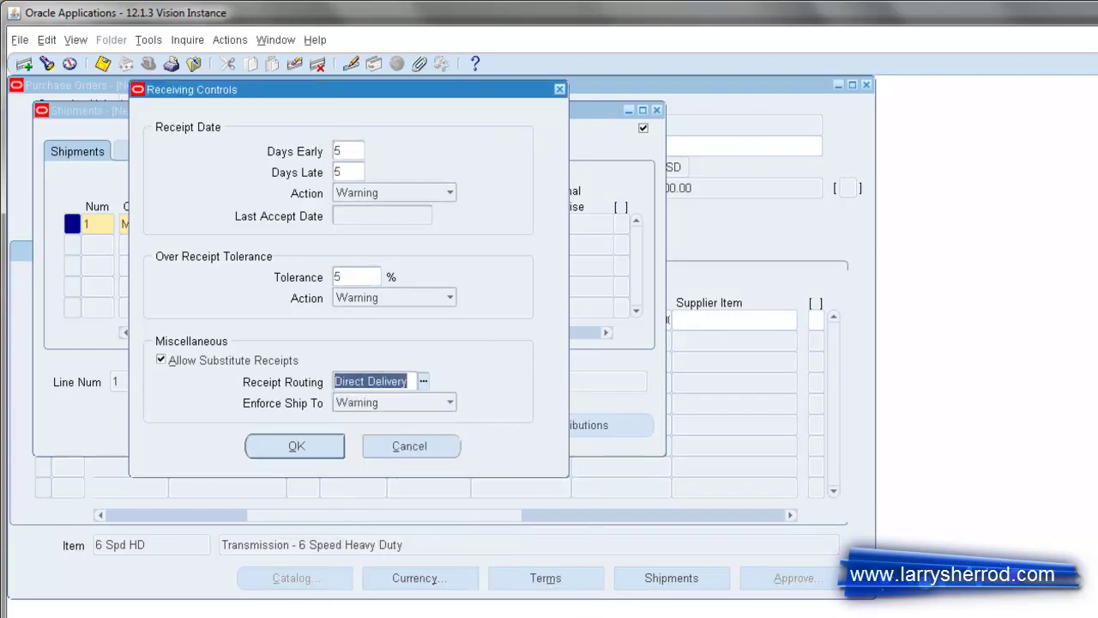
{"action": "left_click", "coordinate": [410, 440]}
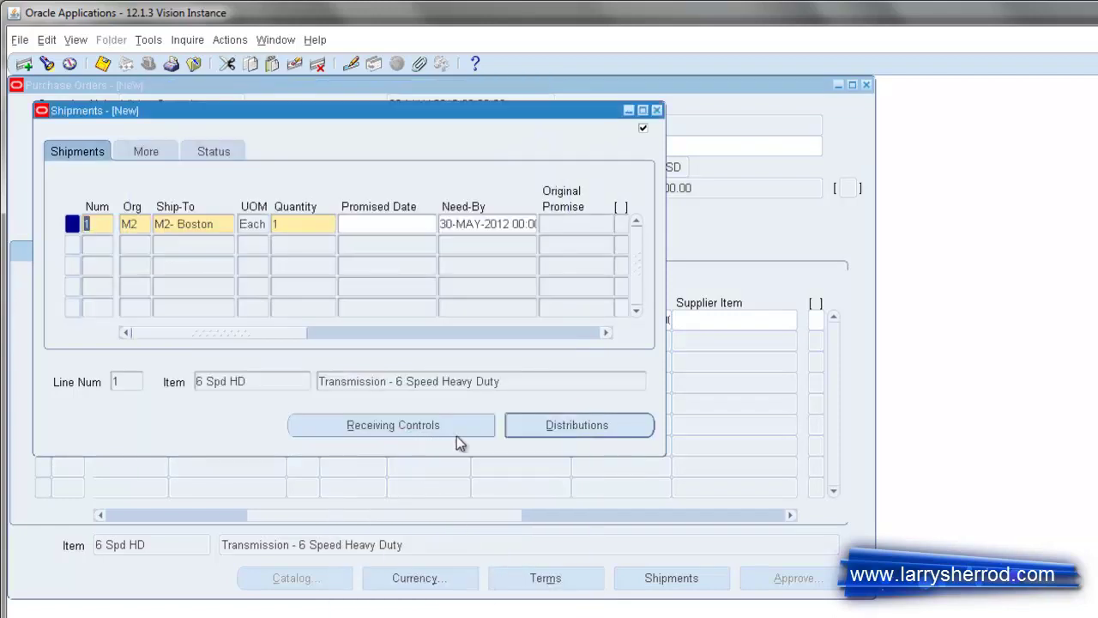
{"action": "left_click", "coordinate": [544, 427]}
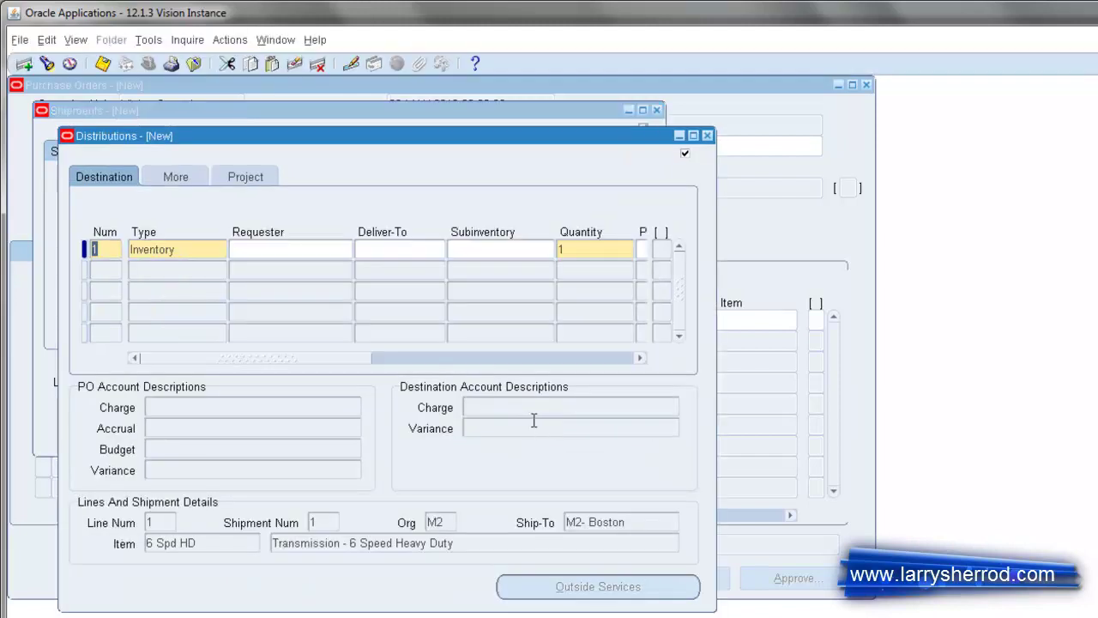
{"action": "left_click_drag", "start_coordinate": [281, 354], "coordinate": [377, 351]}
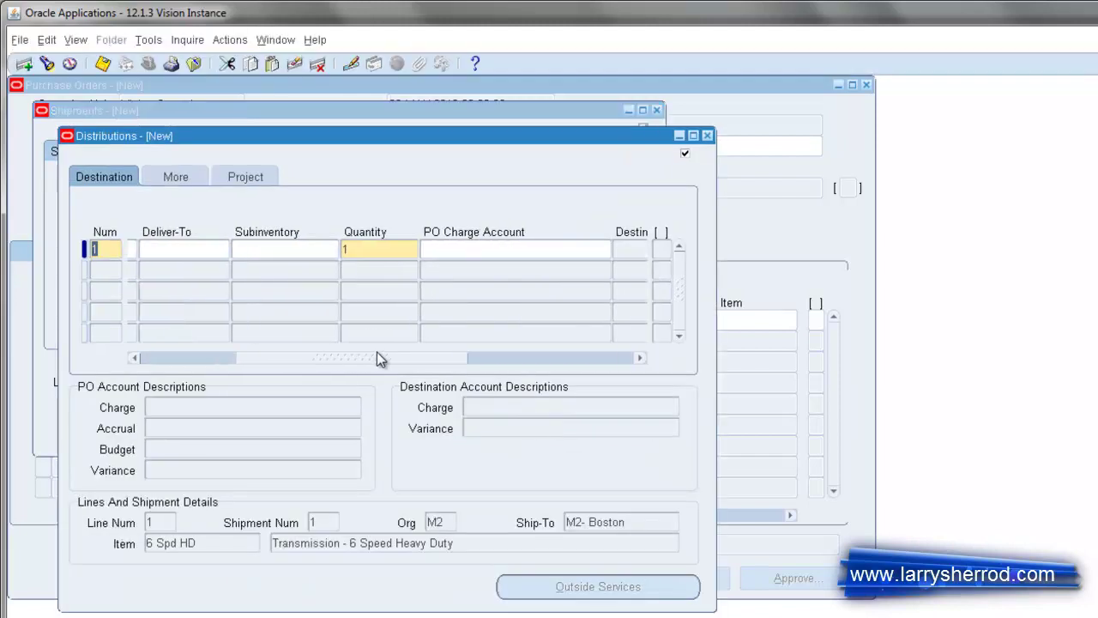
{"action": "left_click", "coordinate": [458, 248]}
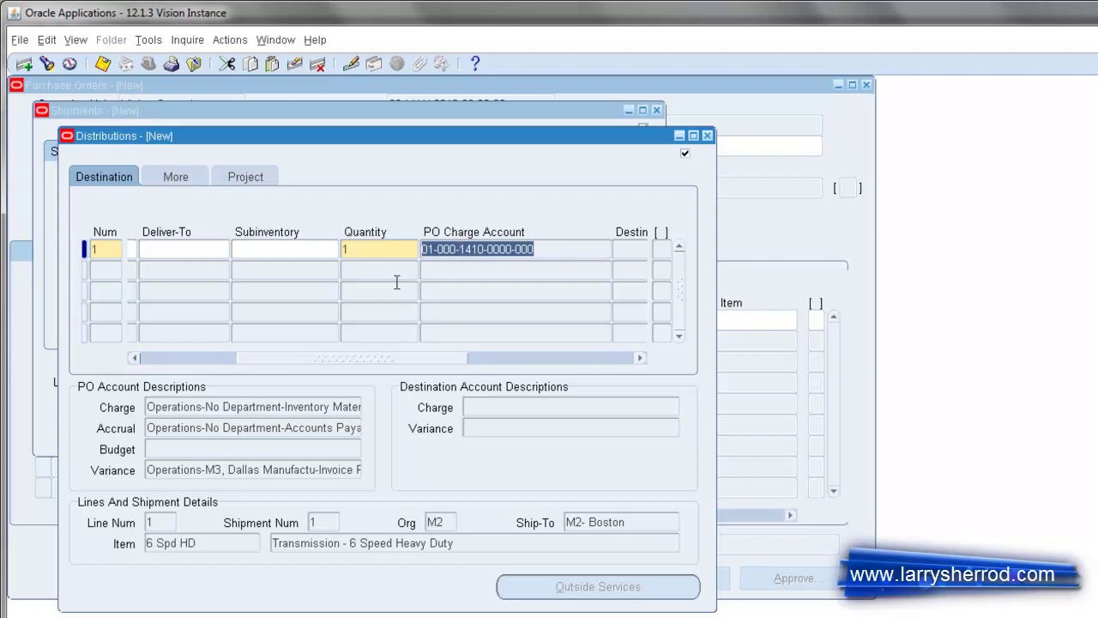
{"action": "left_click", "coordinate": [184, 176]}
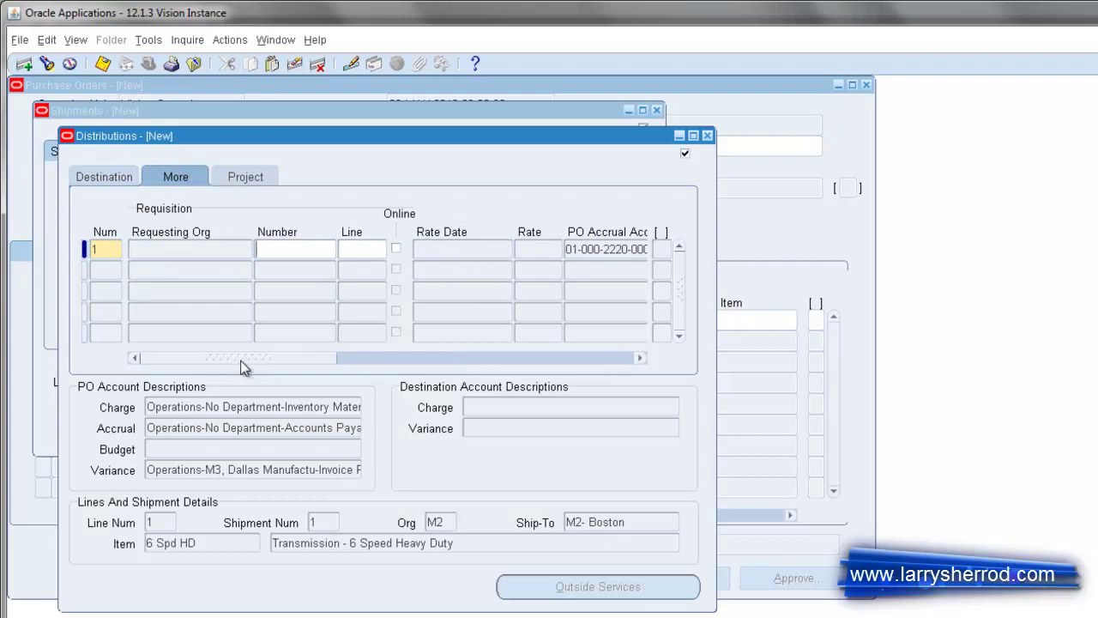
{"action": "mouse_move", "coordinate": [241, 367]}
{"action": "left_mouse_down"}
{"action": "mouse_move", "coordinate": [480, 368]}
{"action": "mouse_move", "coordinate": [209, 372]}
{"action": "left_mouse_up"}
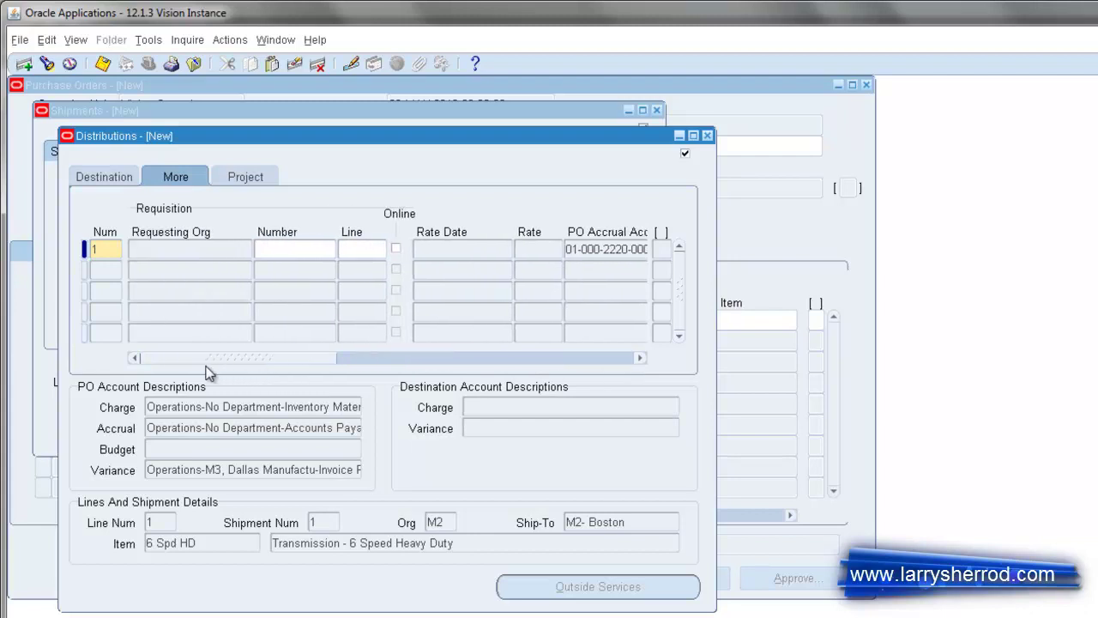
{"action": "left_click", "coordinate": [243, 177]}
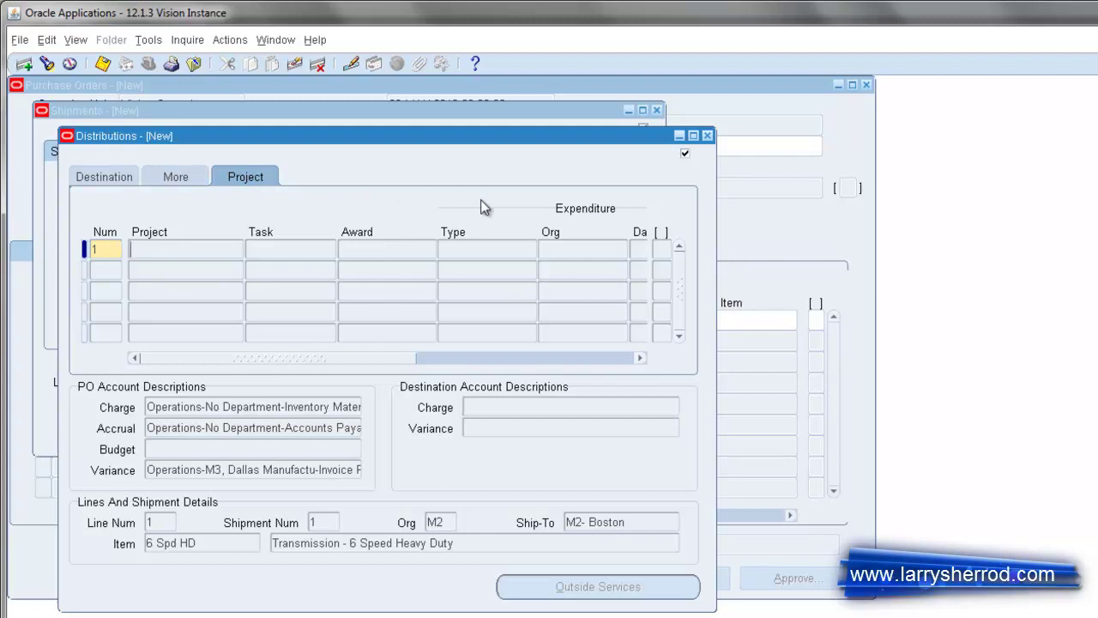
- Return to the order lines and save the purchase order, which receives PO number 6108
{"action": "left_click", "coordinate": [706, 136]}
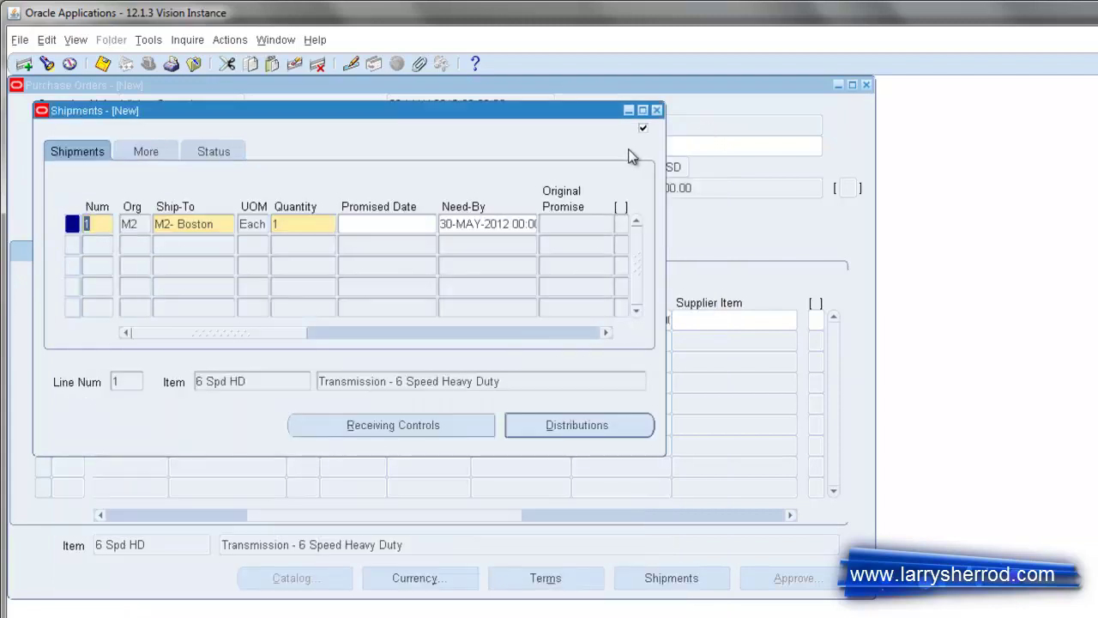
{"action": "left_click", "coordinate": [657, 110]}
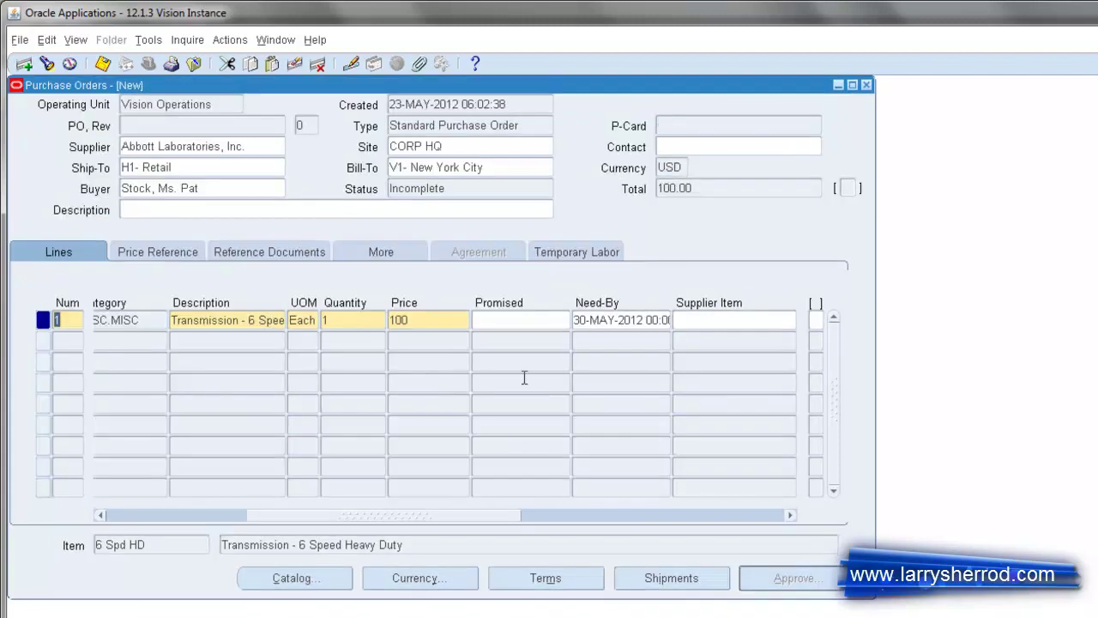
{"action": "left_click", "coordinate": [218, 340]}
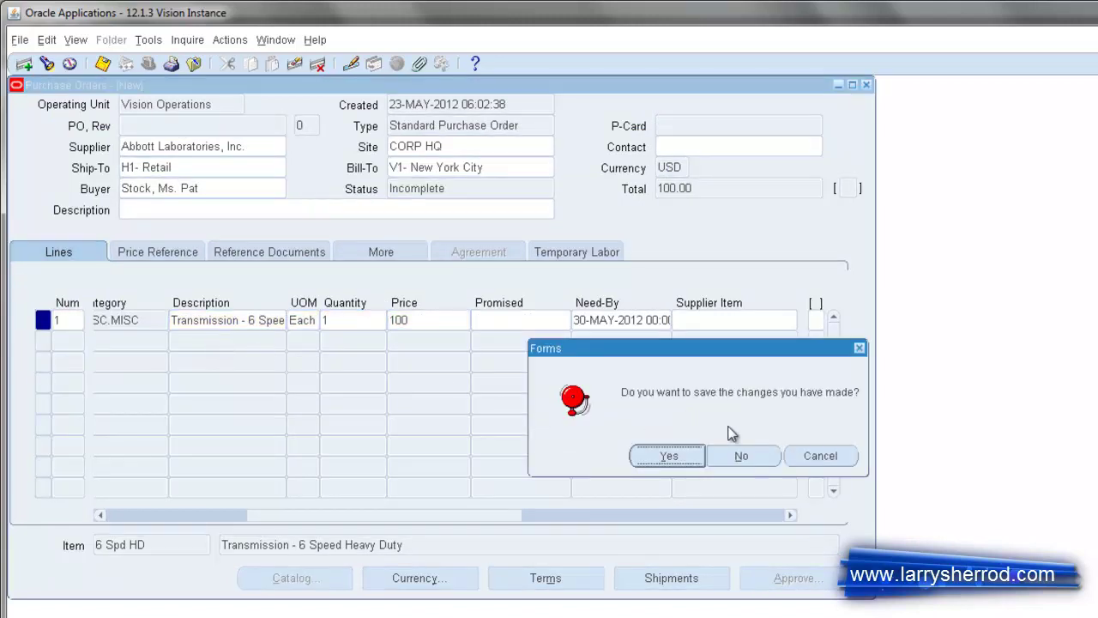
{"action": "left_click", "coordinate": [669, 456]}
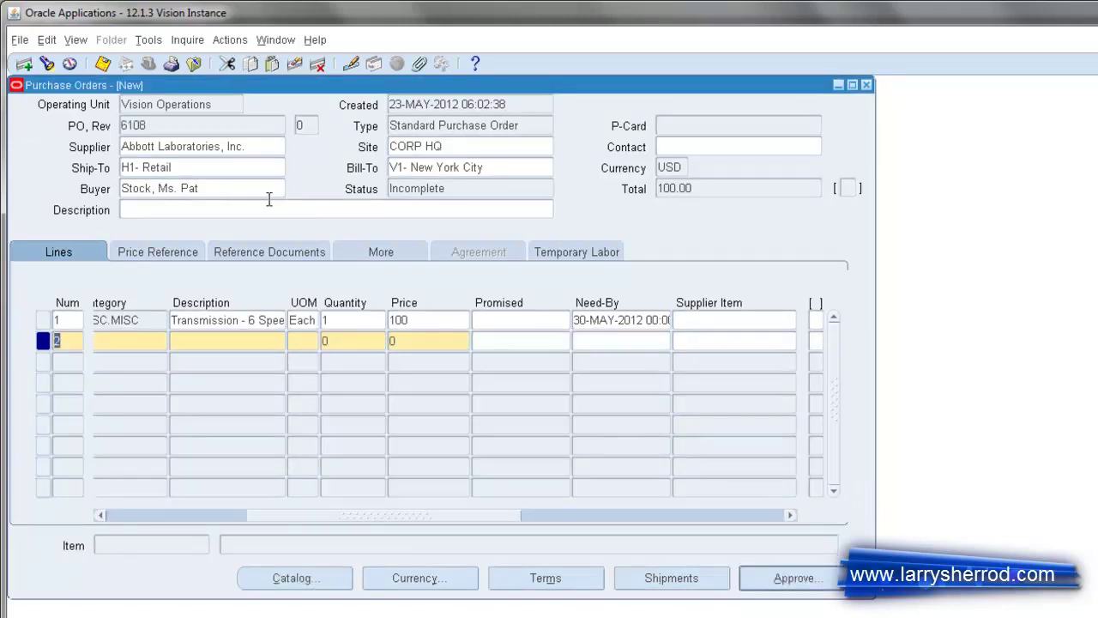
{"action": "left_click", "coordinate": [153, 126]}
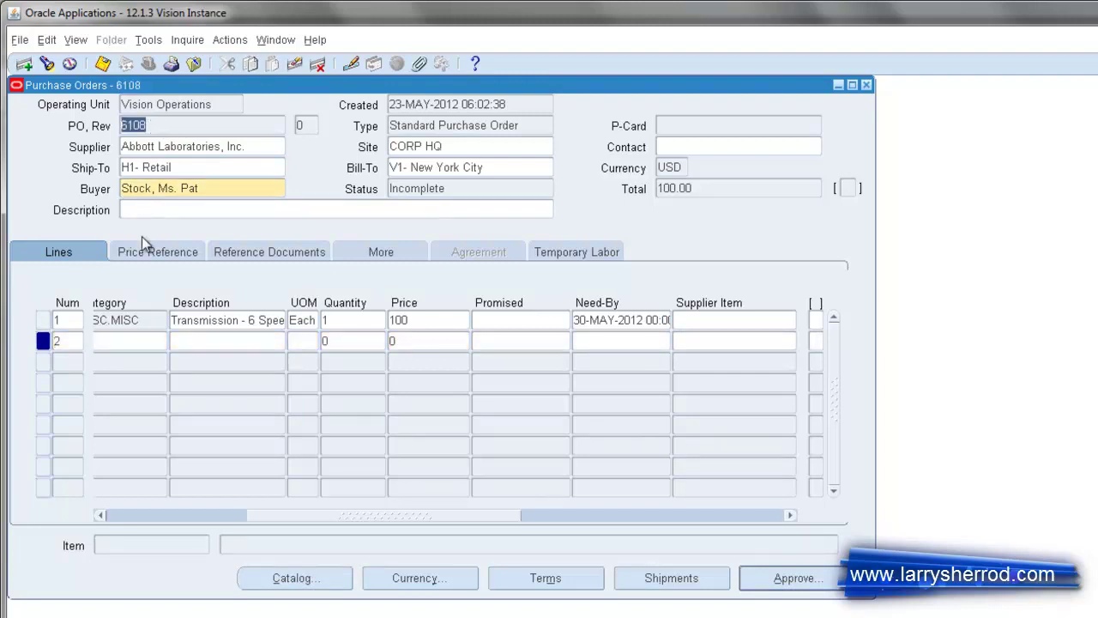
- Start line 2 as a Goods line and search the supplier item catalog
{"action": "left_click", "coordinate": [133, 342]}
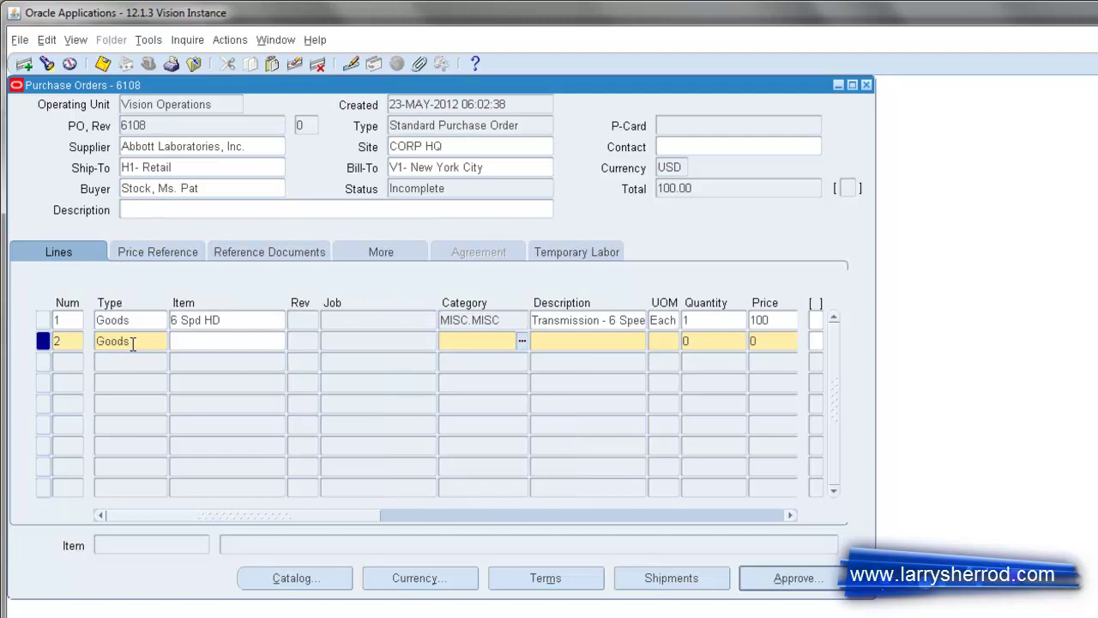
{"action": "left_click", "coordinate": [215, 340]}
{"action": "left_click", "coordinate": [304, 577]}
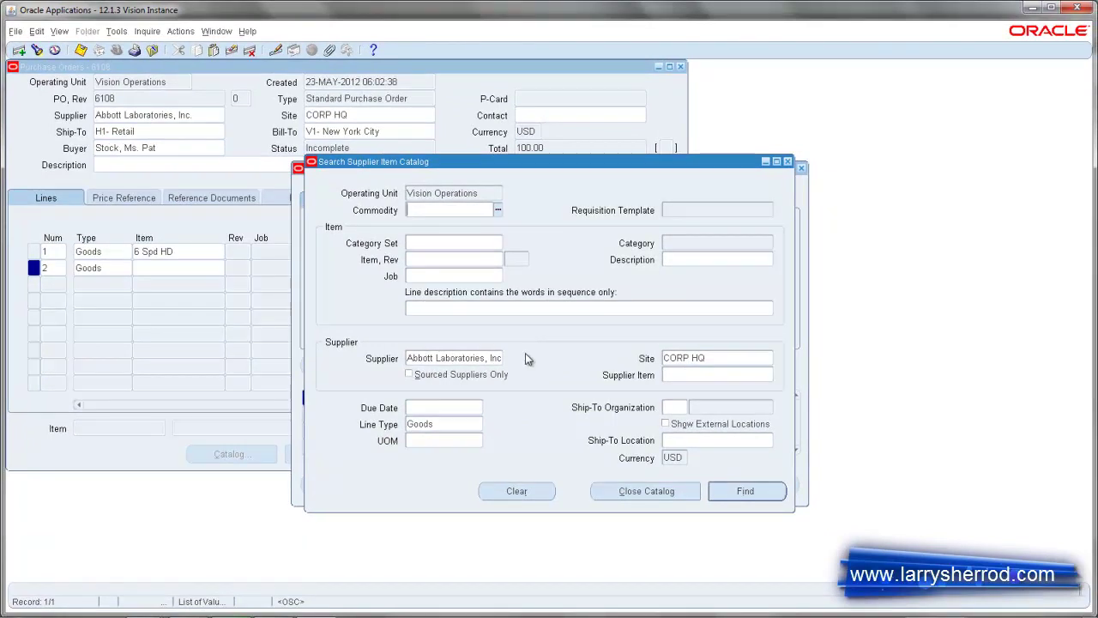
{"action": "left_click", "coordinate": [736, 491]}
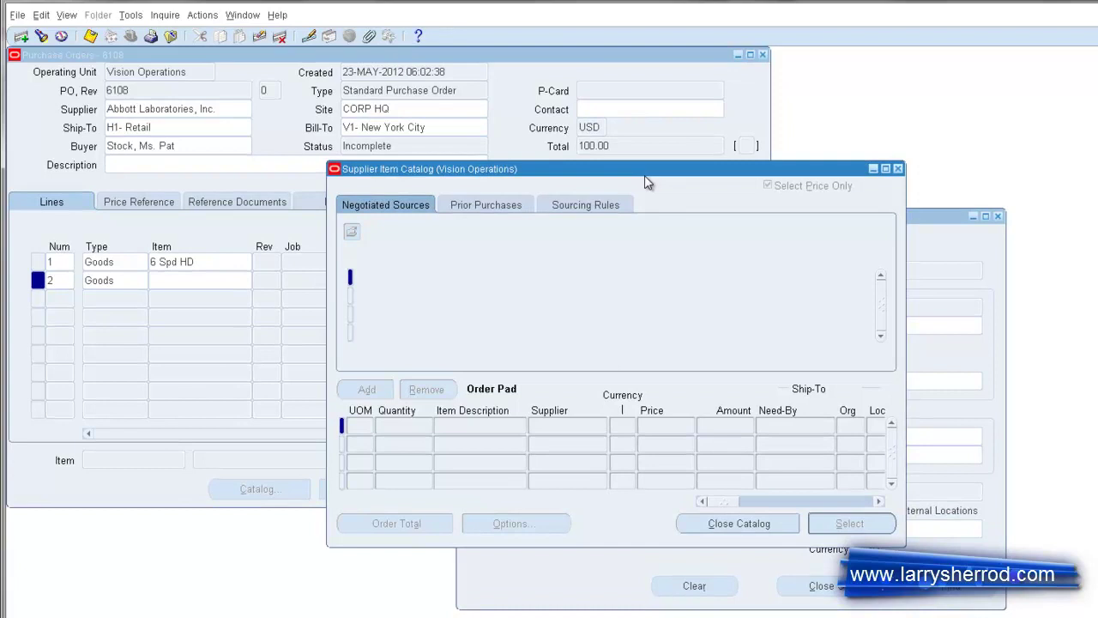
- Fill line 2 from the prior purchase of item 0001-2034C, BUMPER #001 BLUE, quantity 3 at price 75
{"action": "left_click", "coordinate": [495, 206]}
{"action": "left_click", "coordinate": [494, 208]}
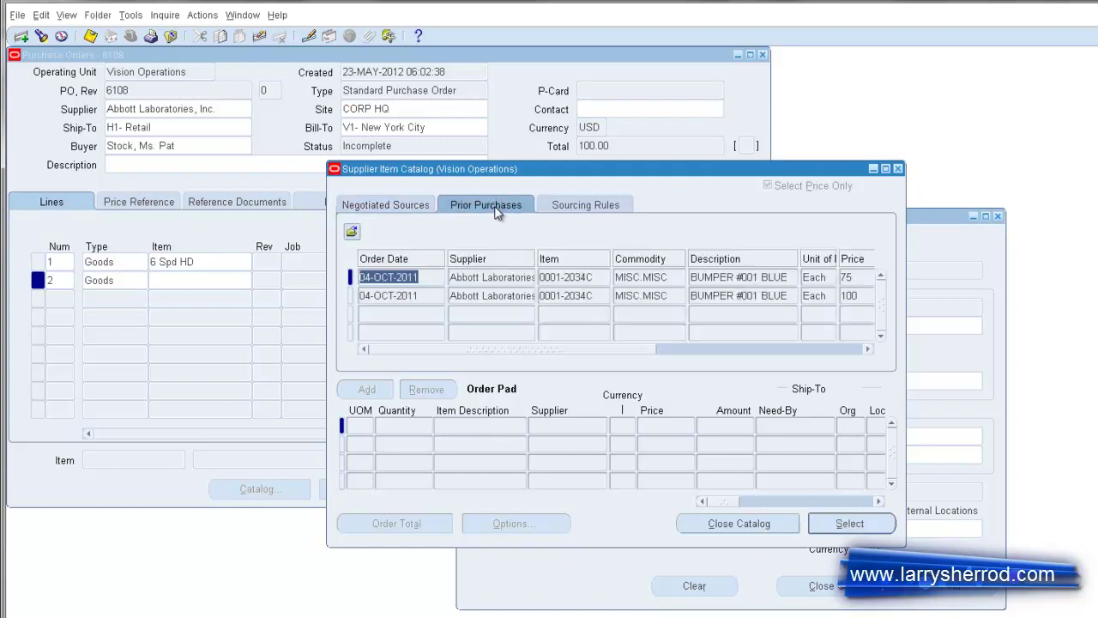
{"action": "left_click", "coordinate": [597, 205]}
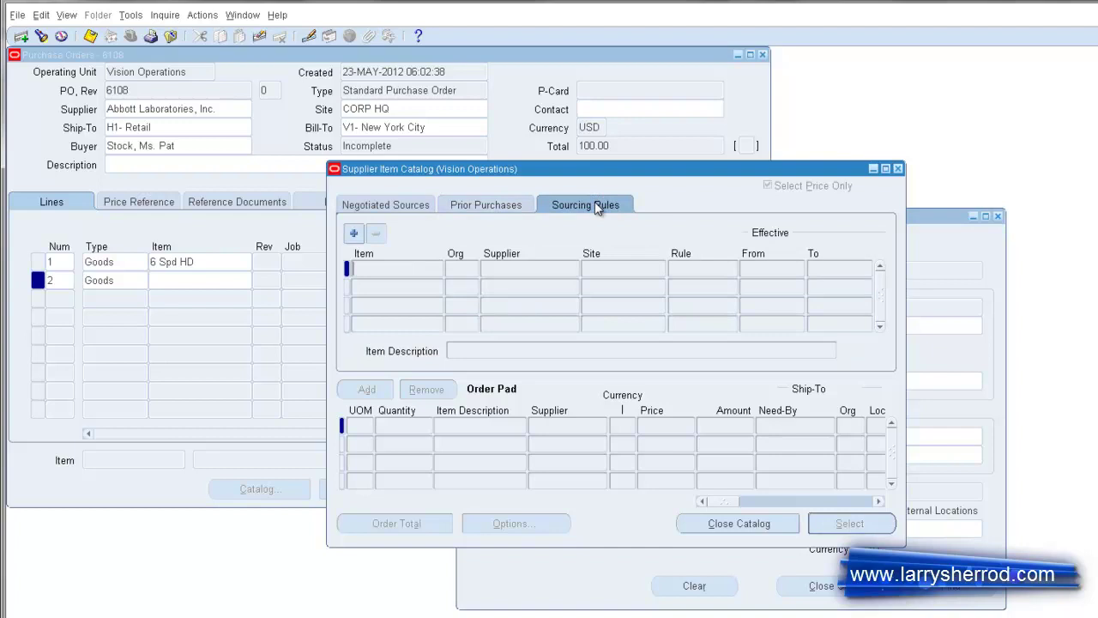
{"action": "left_click", "coordinate": [474, 208]}
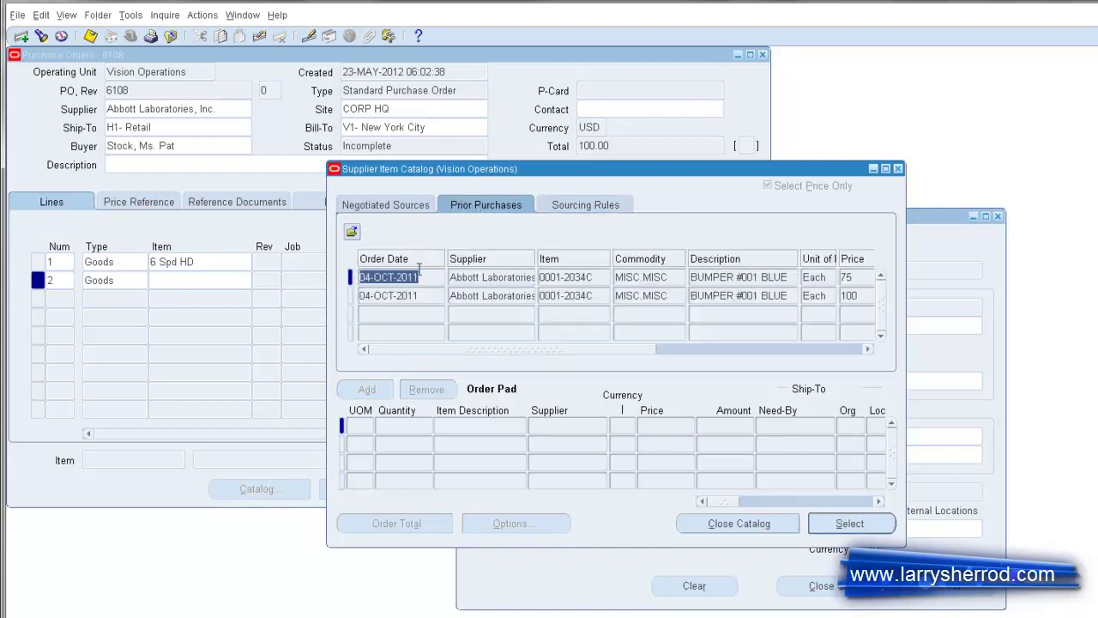
{"action": "left_click", "coordinate": [426, 295]}
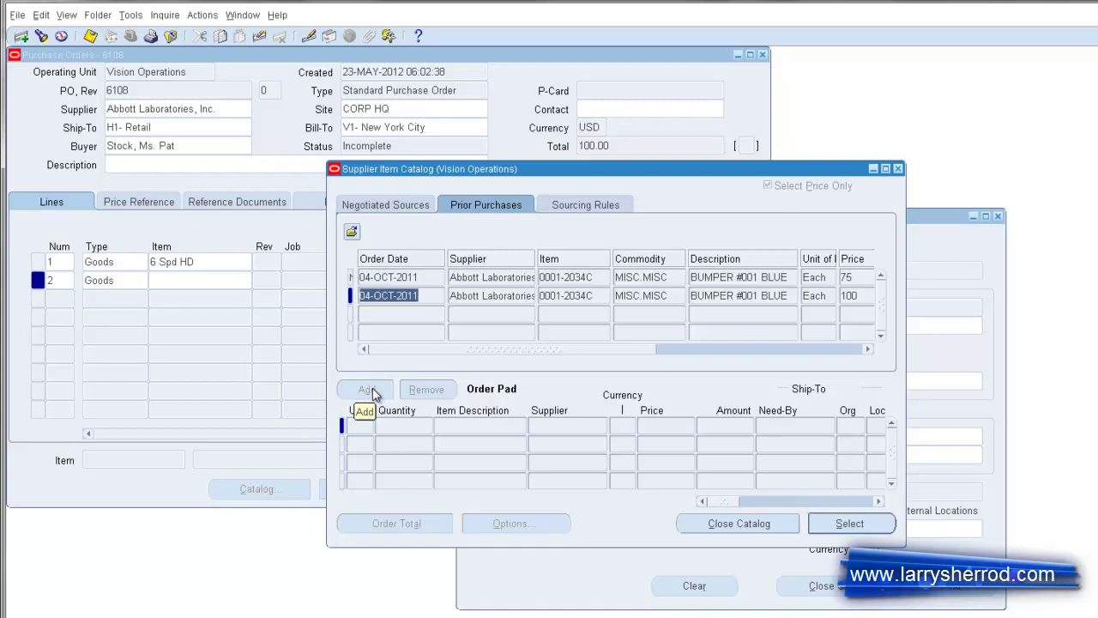
{"action": "key", "text": "Up"}
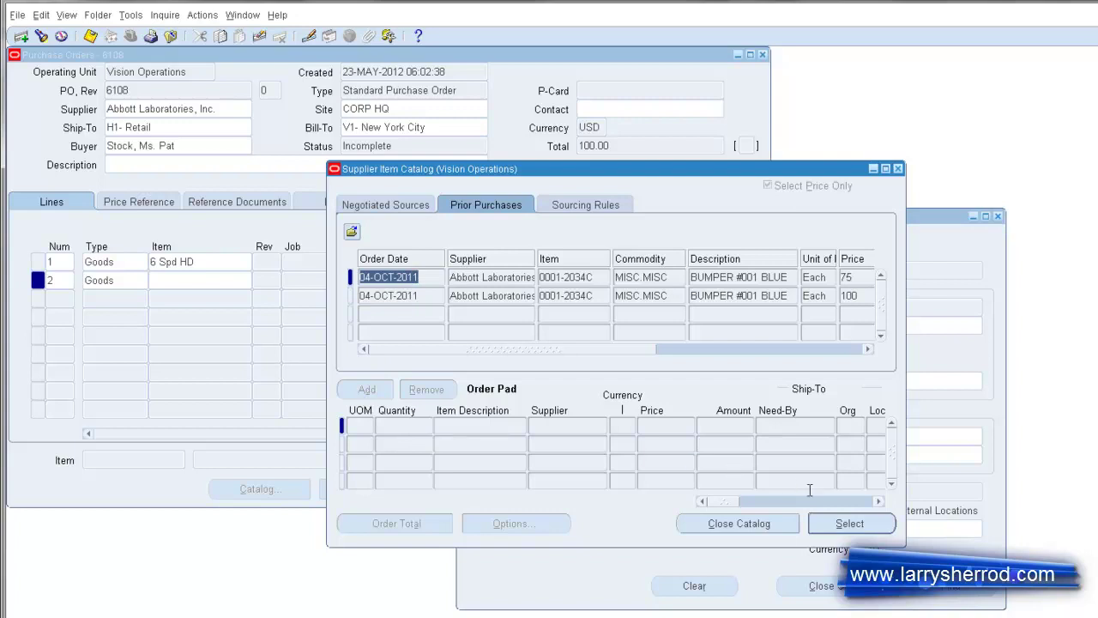
{"action": "left_click", "coordinate": [849, 523]}
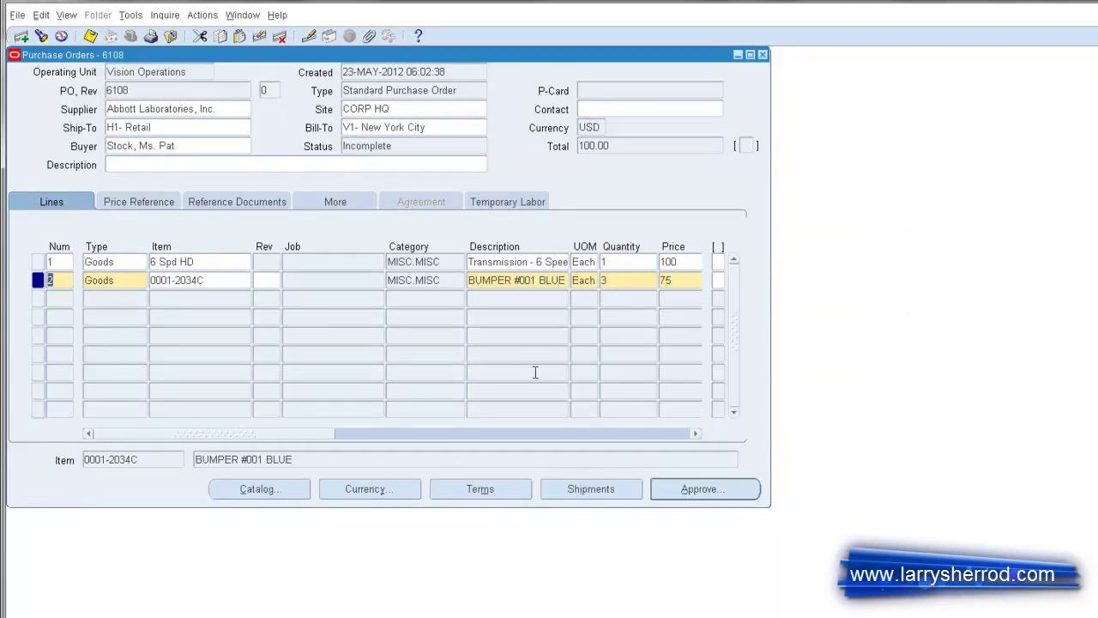
- Commit line 2 and copy line 1's 30-MAY-2012 need-by date into it, making the order total 325.00
{"action": "left_click", "coordinate": [224, 281]}
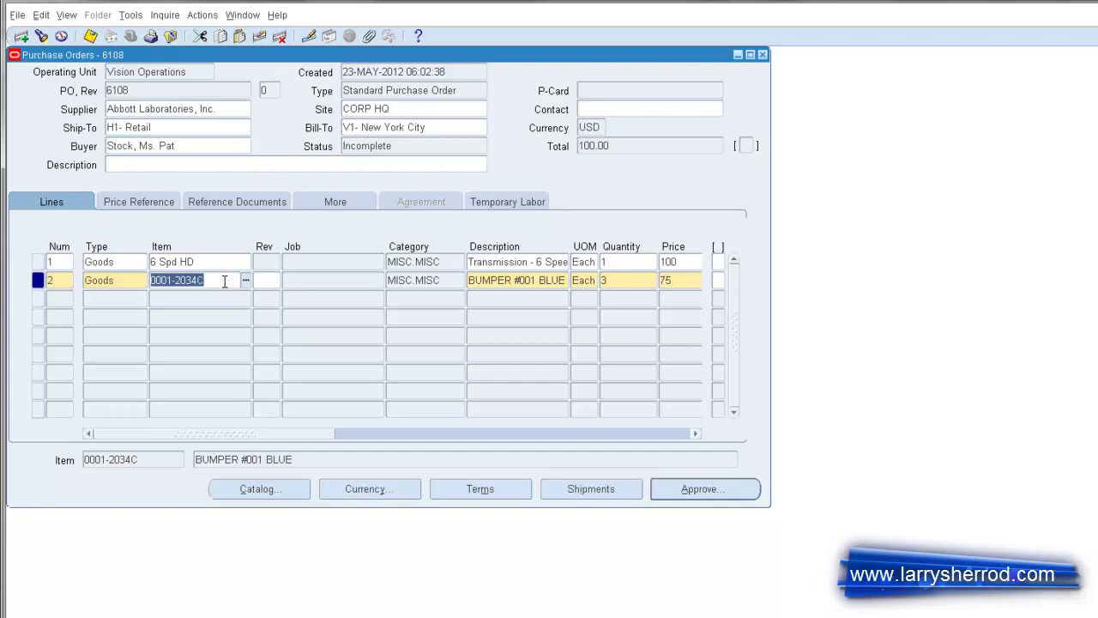
{"action": "left_click", "coordinate": [684, 274]}
{"action": "left_click", "coordinate": [678, 261]}
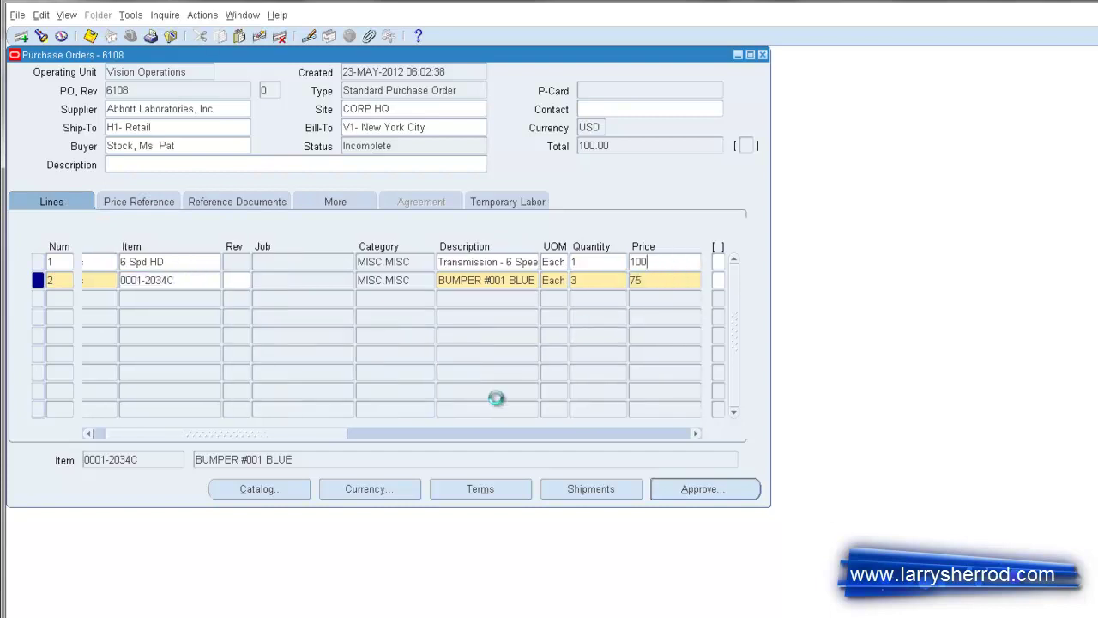
{"action": "left_click_drag", "start_coordinate": [294, 439], "coordinate": [412, 443]}
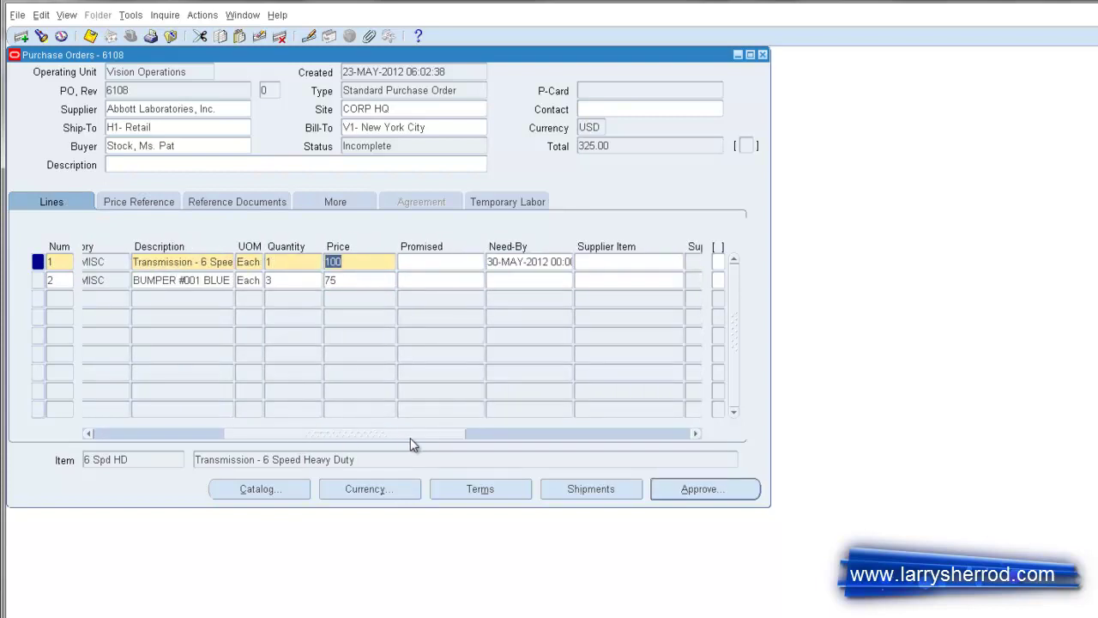
{"action": "left_click", "coordinate": [506, 280]}
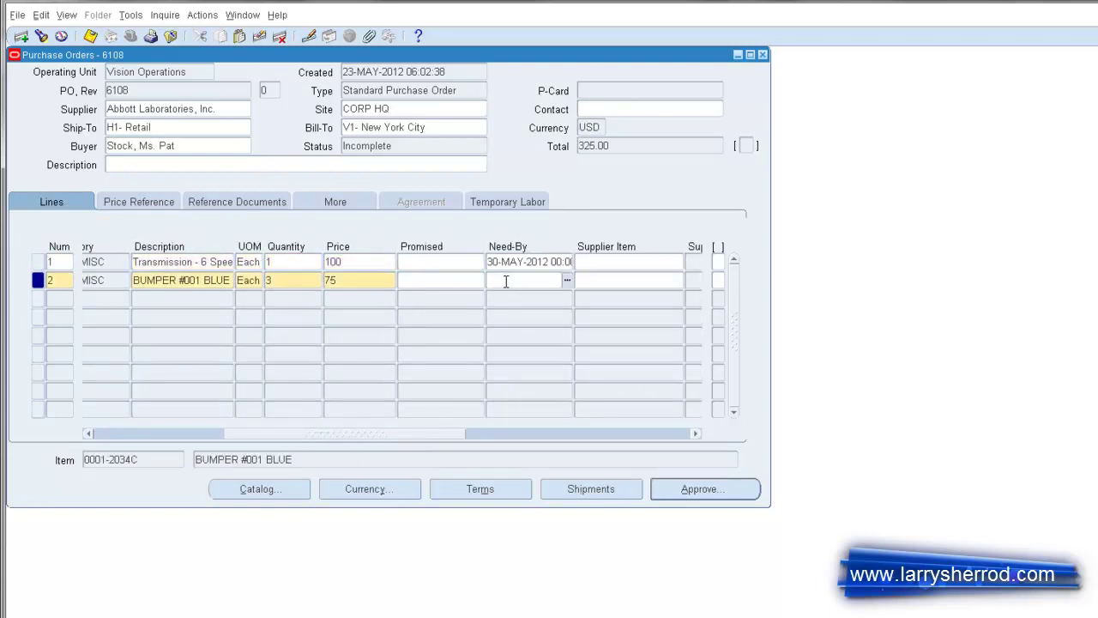
{"action": "key", "text": "shift+F5"}
{"action": "left_click_drag", "start_coordinate": [345, 436], "coordinate": [175, 443]}
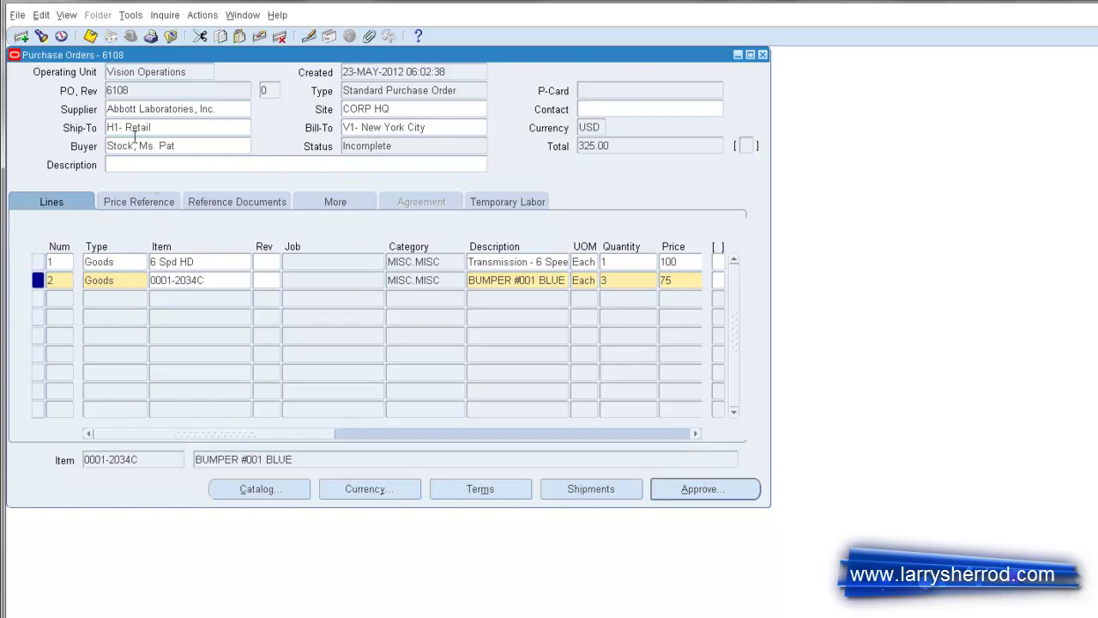
{"action": "left_click", "coordinate": [90, 36]}
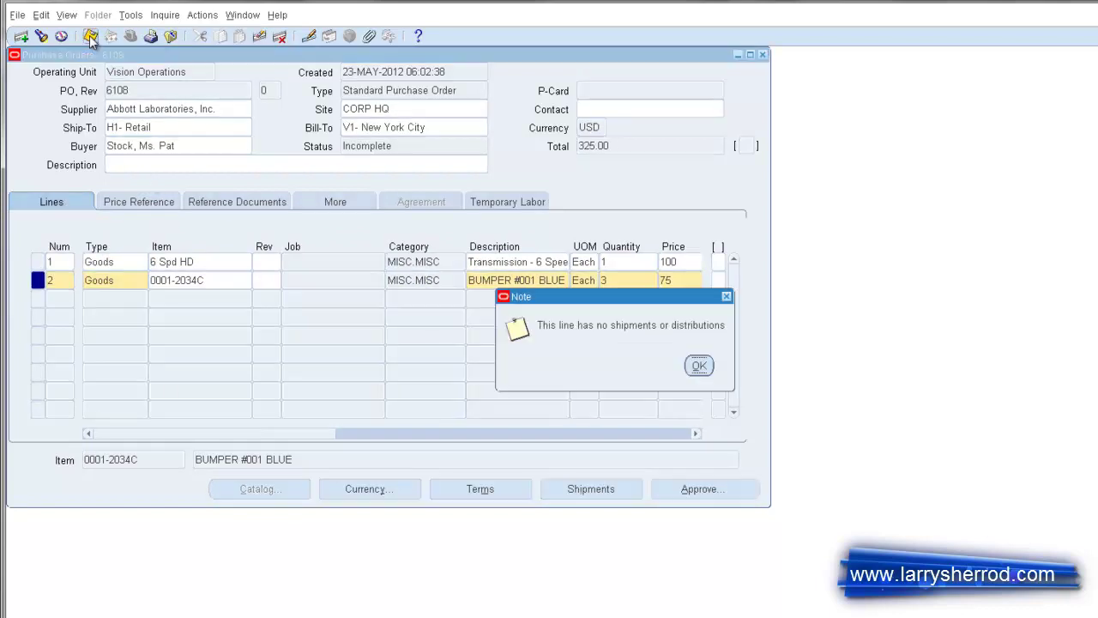
- Ship line 2 to organization V1-Vision Operations at location V1- New York City
{"action": "left_click", "coordinate": [697, 364]}
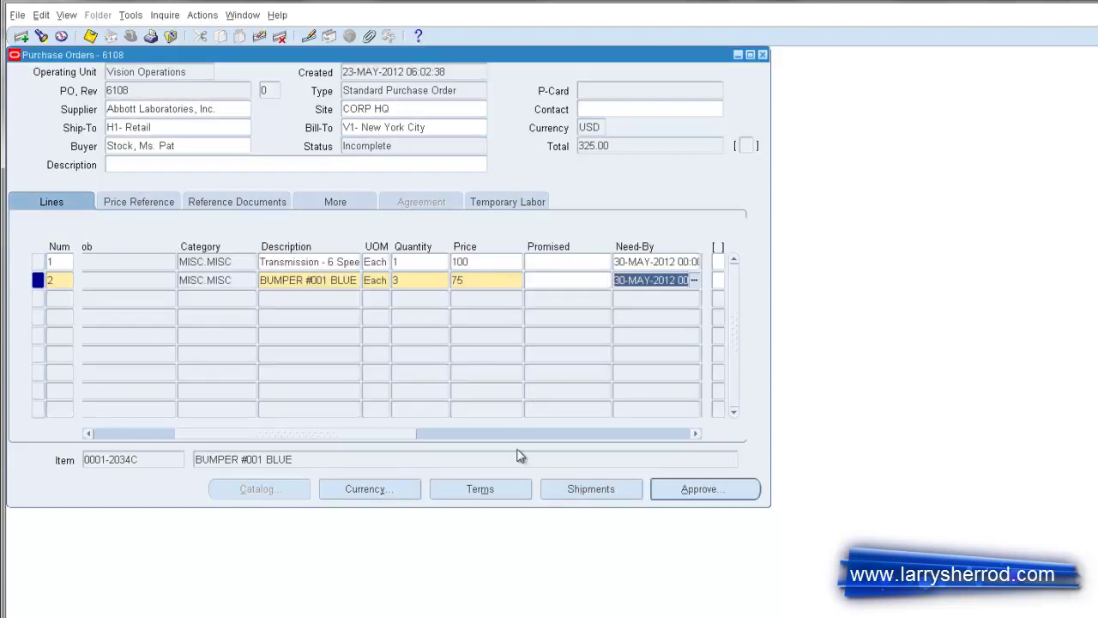
{"action": "left_click", "coordinate": [576, 489]}
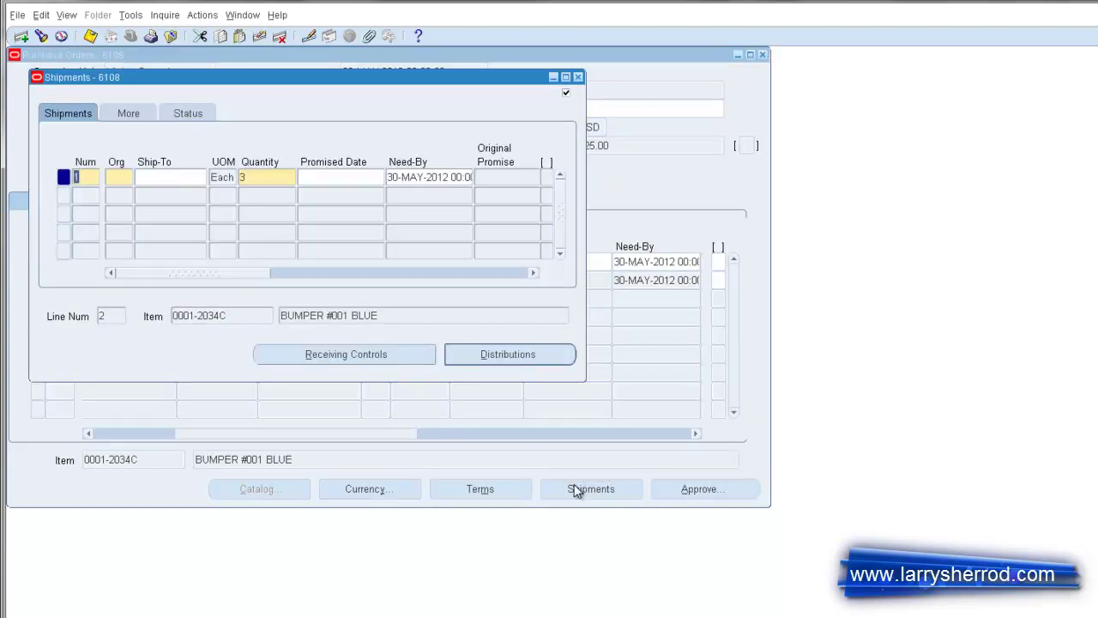
{"action": "left_click", "coordinate": [120, 177]}
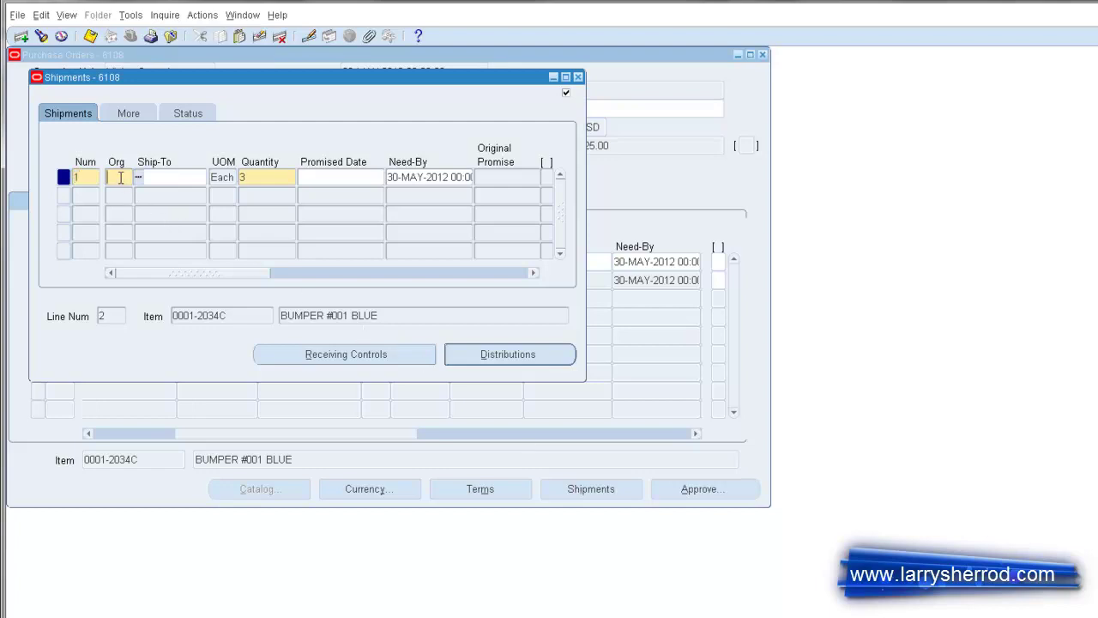
{"action": "double_click", "coordinate": [120, 177]}
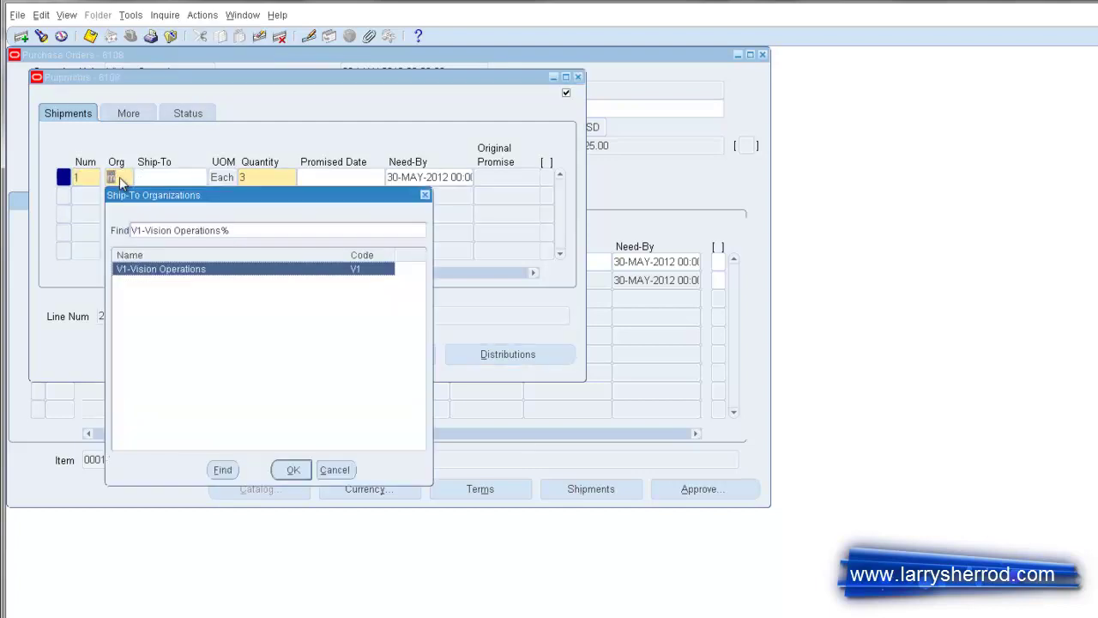
{"action": "left_click", "coordinate": [325, 468]}
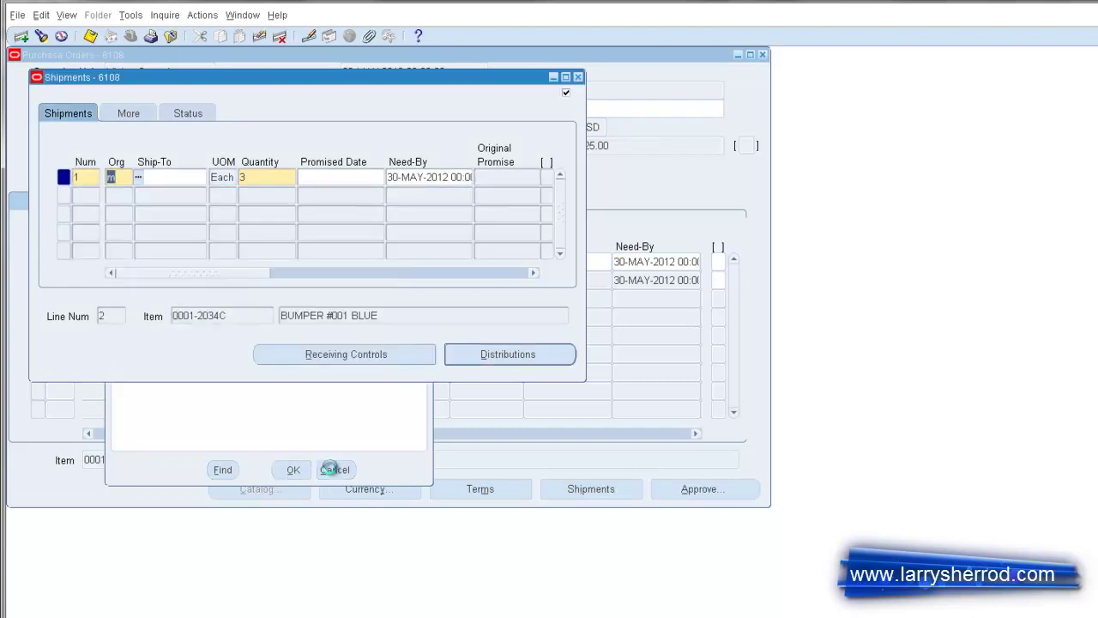
{"action": "left_click", "coordinate": [142, 178]}
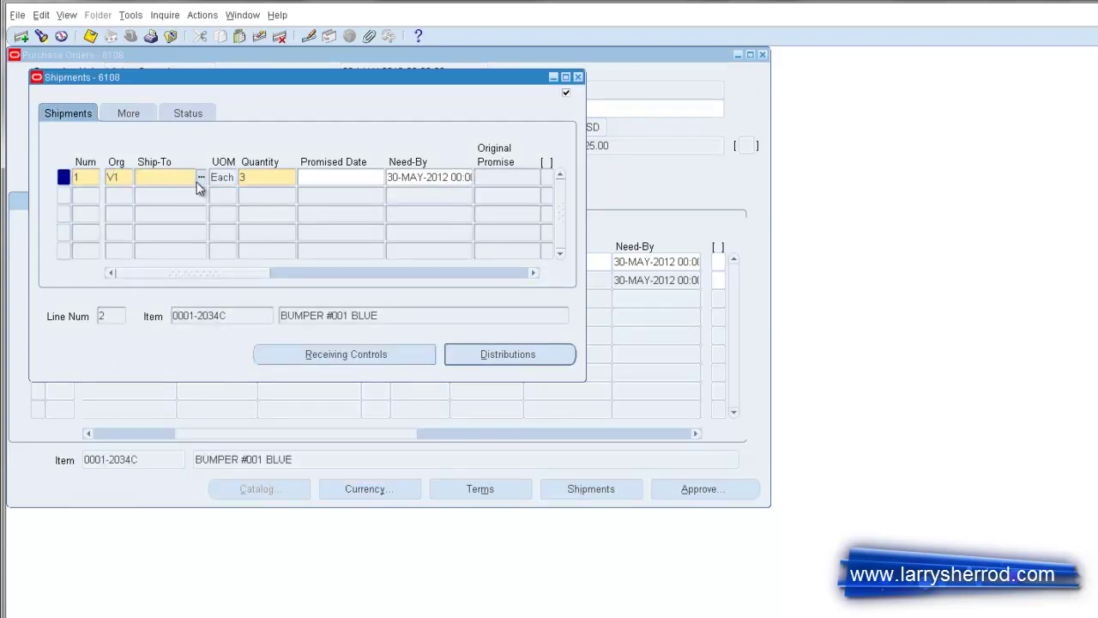
{"action": "type", "text": "V"}
{"action": "type", "text": "1"}
{"action": "left_click", "coordinate": [200, 177]}
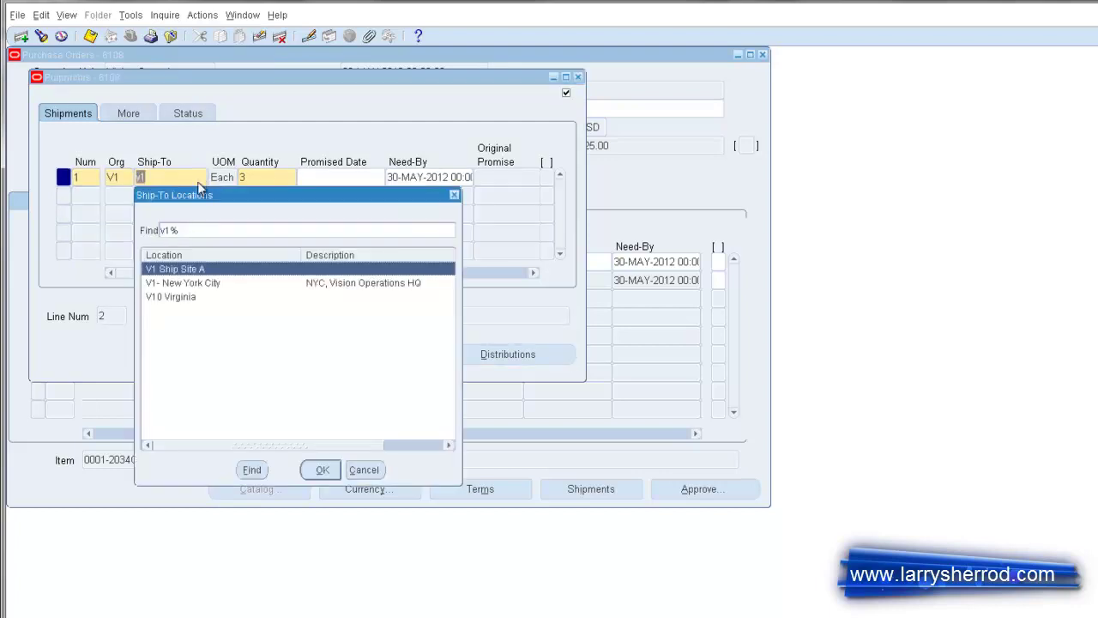
{"action": "double_click", "coordinate": [188, 282]}
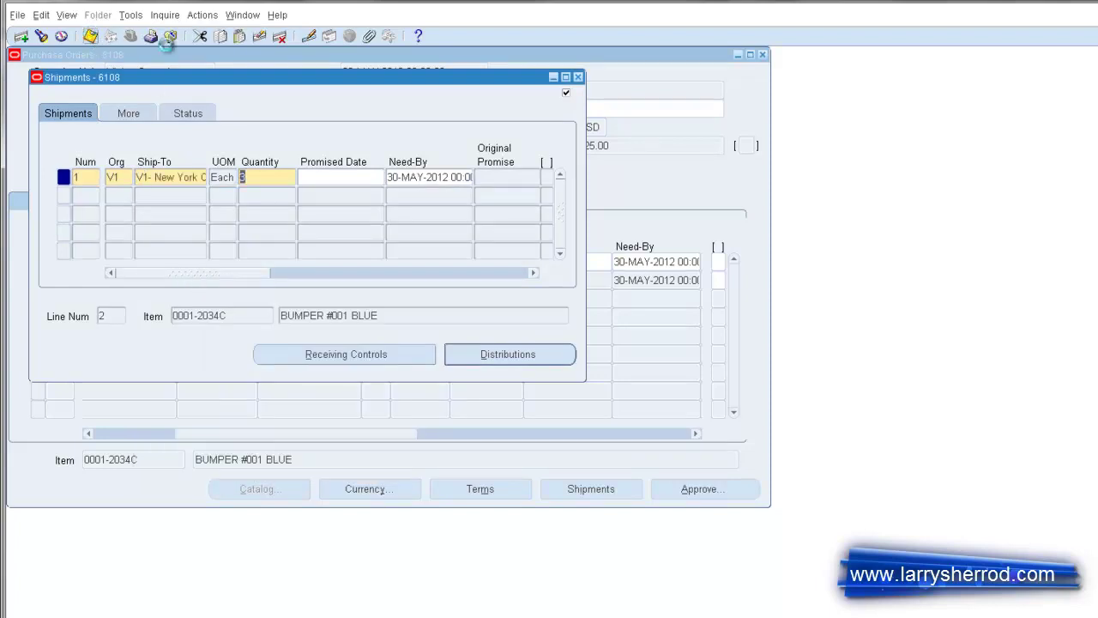
{"action": "left_click", "coordinate": [578, 77]}
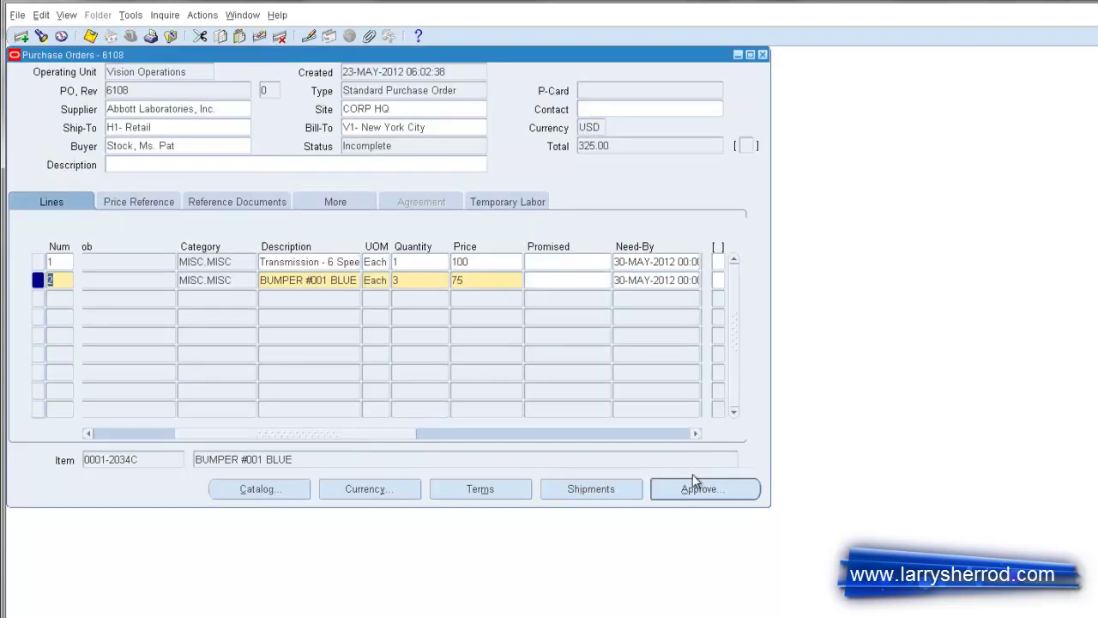
- Submit PO 6108 with Submit for Approval checked and confirm the status reads Approved
{"action": "left_click", "coordinate": [699, 489]}
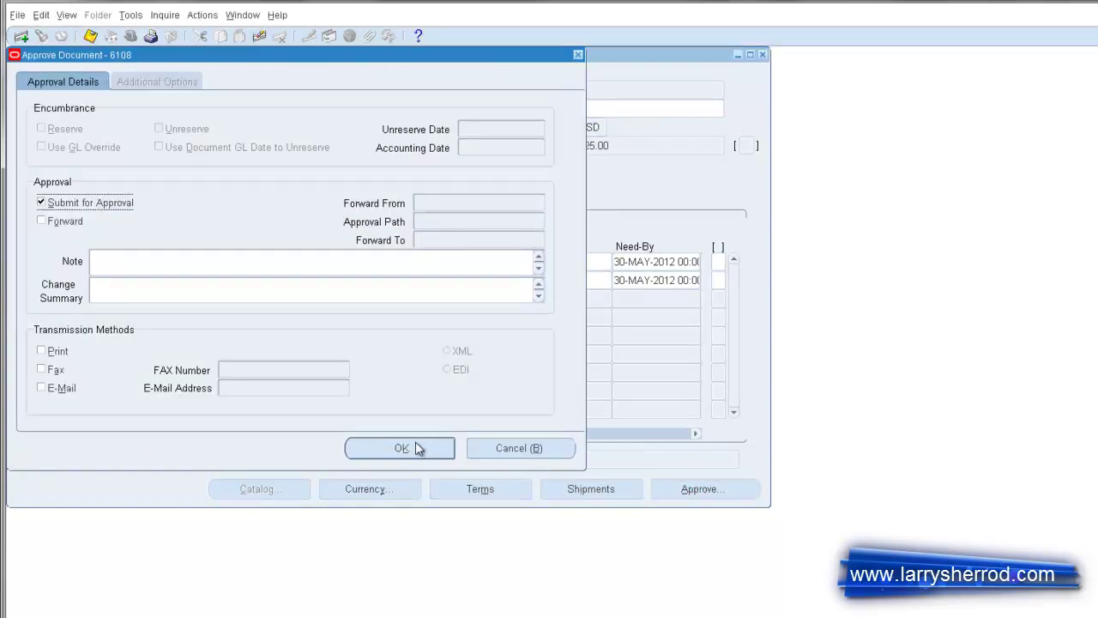
{"action": "left_click", "coordinate": [414, 444]}
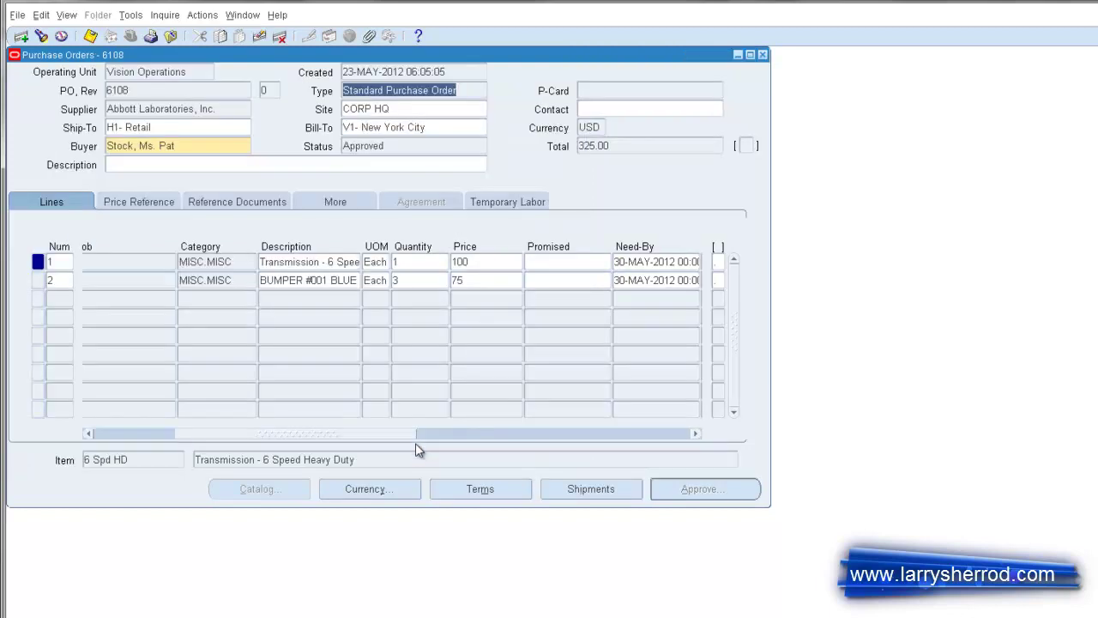
{"action": "left_click", "coordinate": [393, 145]}
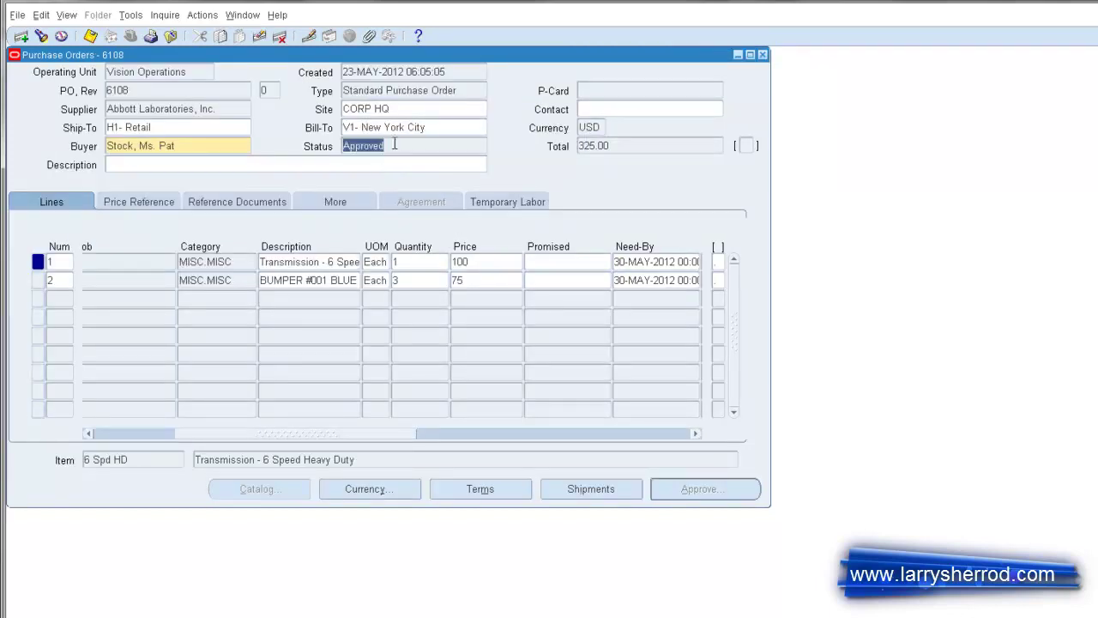